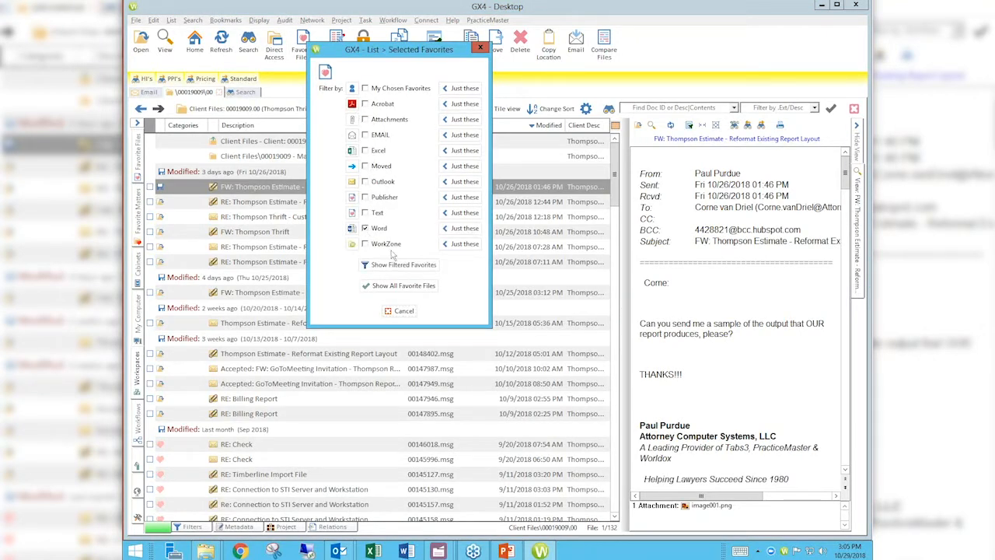
# Open the Non-Disclosure / Confidentiality Agreement from the Word favorites and make a PDF from it
pyautogui.click(365, 229)
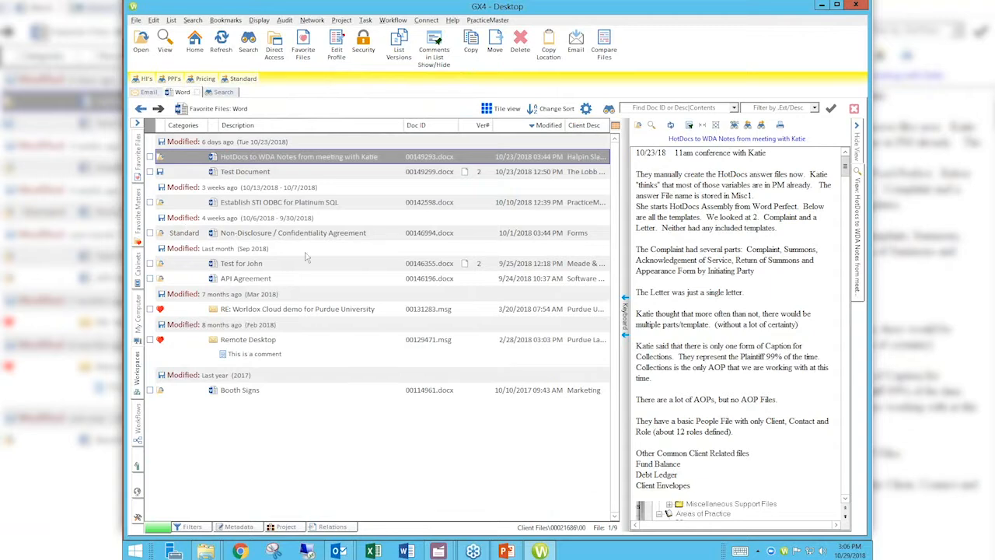
pyautogui.doubleClick(243, 237)
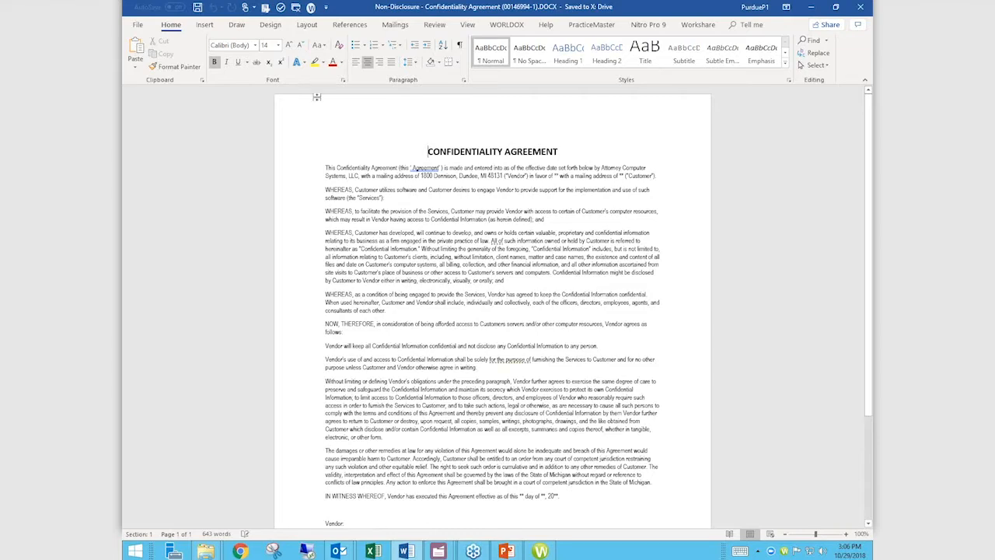
pyautogui.click(507, 25)
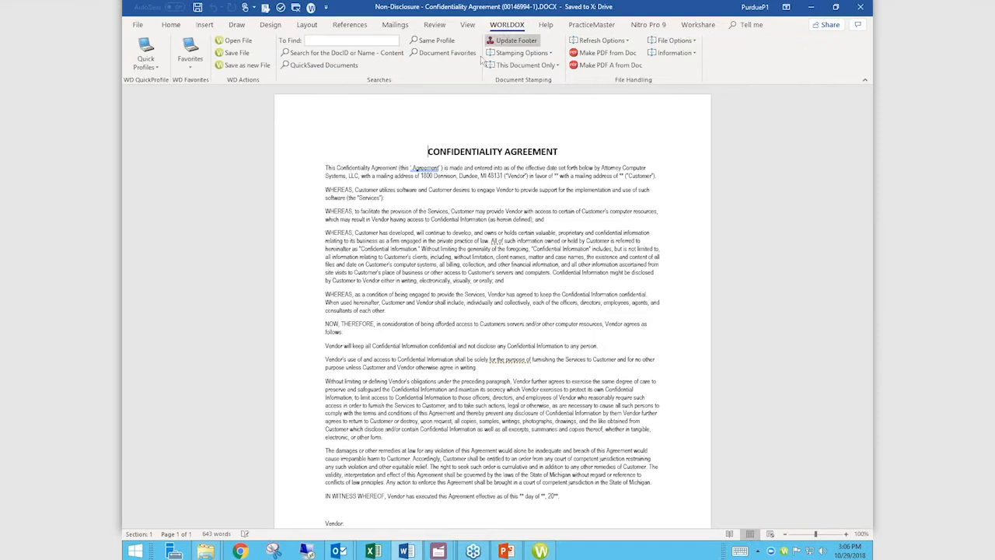
pyautogui.click(591, 56)
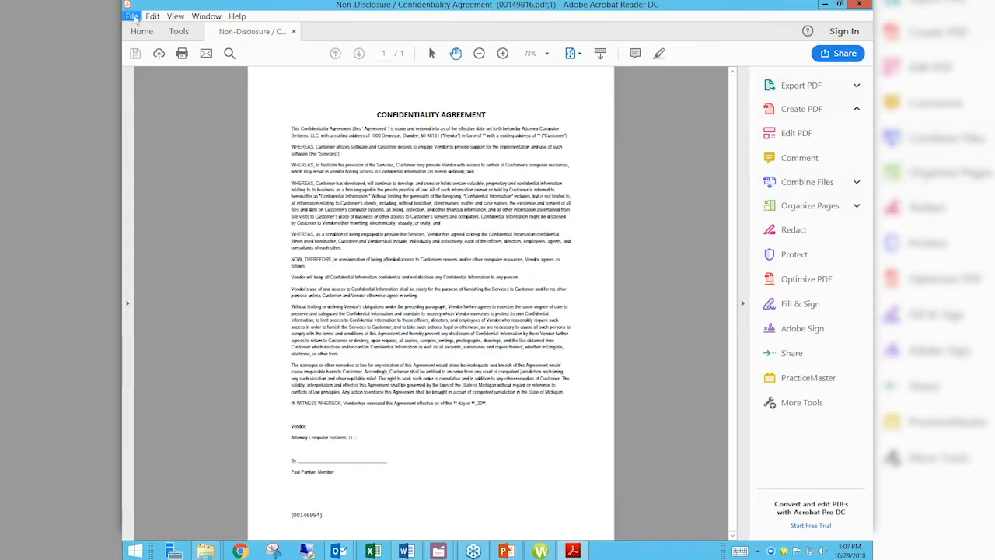
# Check the PDF's Save As profile without saving, and close both the PDF and the Word agreement
pyautogui.click(132, 16)
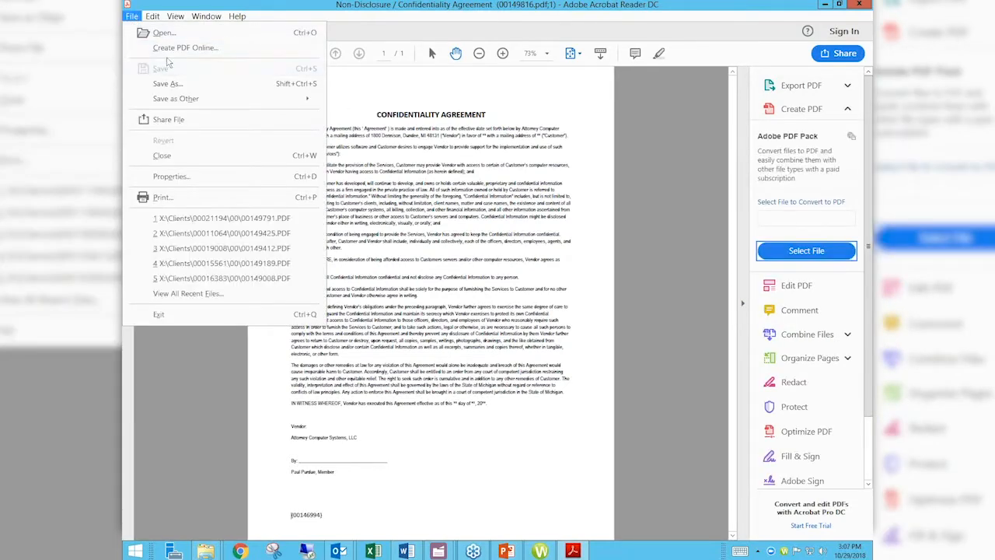
pyautogui.click(166, 83)
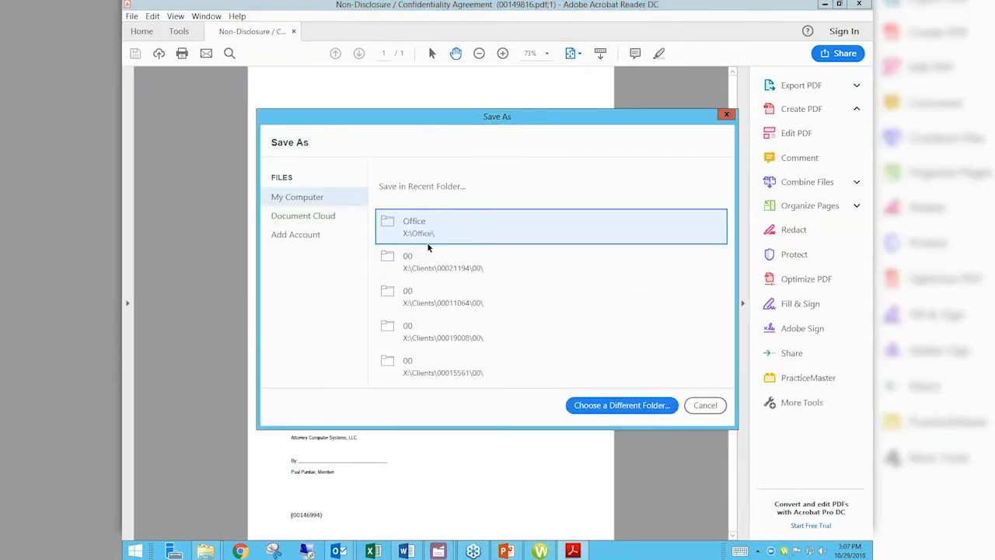
pyautogui.click(576, 405)
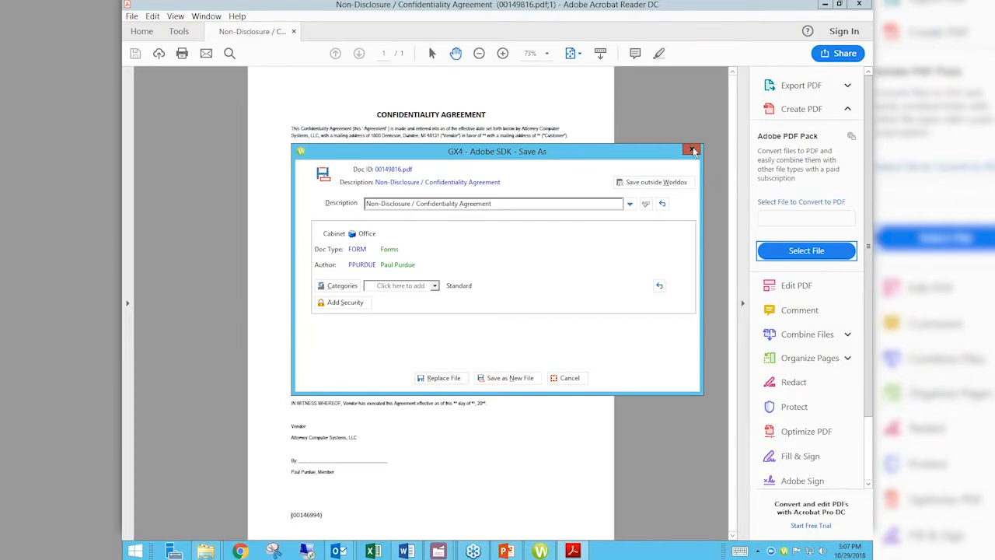
pyautogui.click(694, 151)
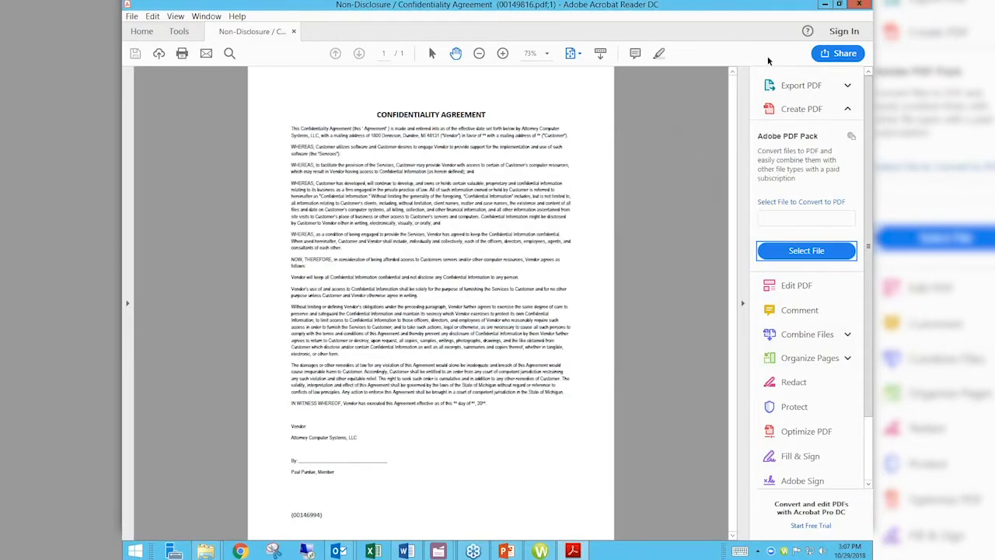
pyautogui.click(859, 5)
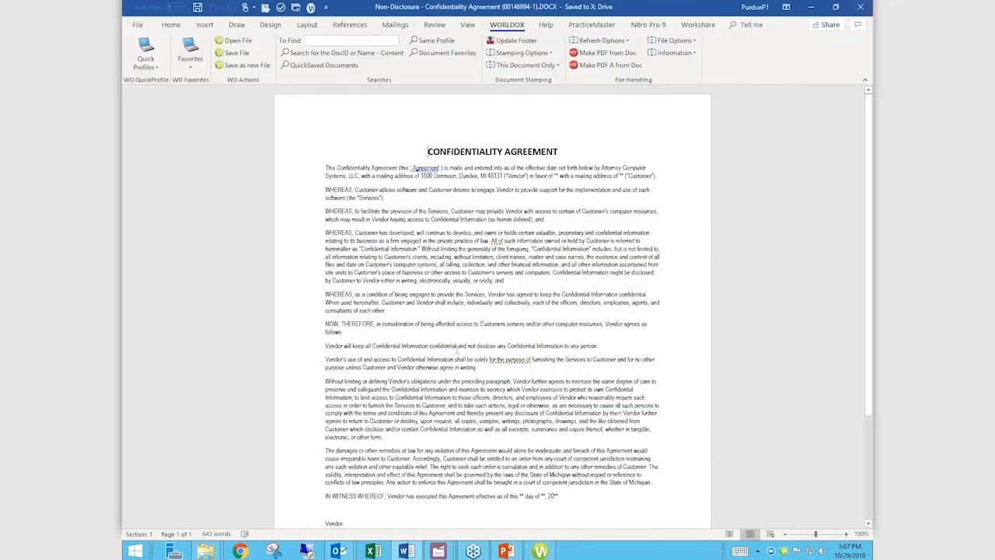
pyautogui.click(860, 6)
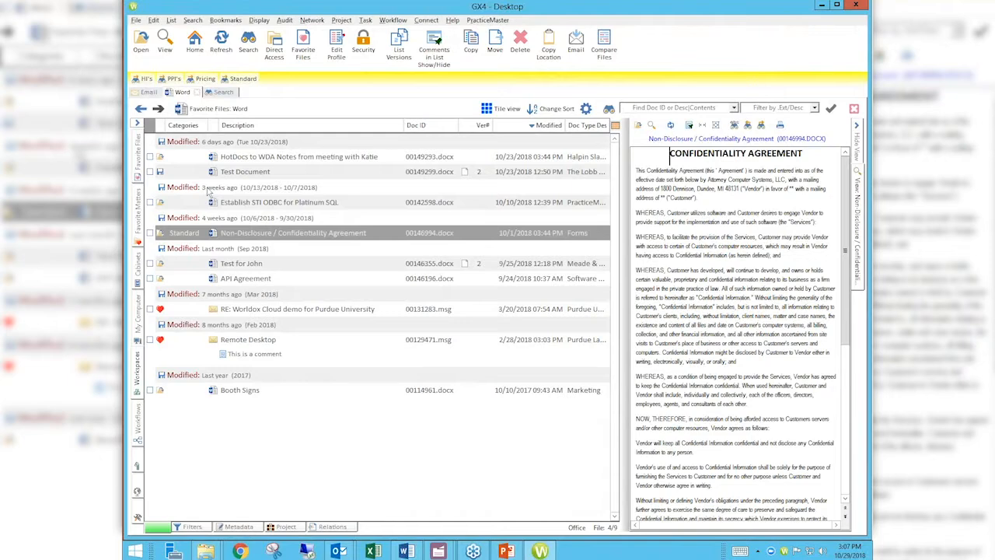
# Switch to Word, enter "test" in a new blank document, and make a PDF from the unsaved document
pyautogui.click(408, 550)
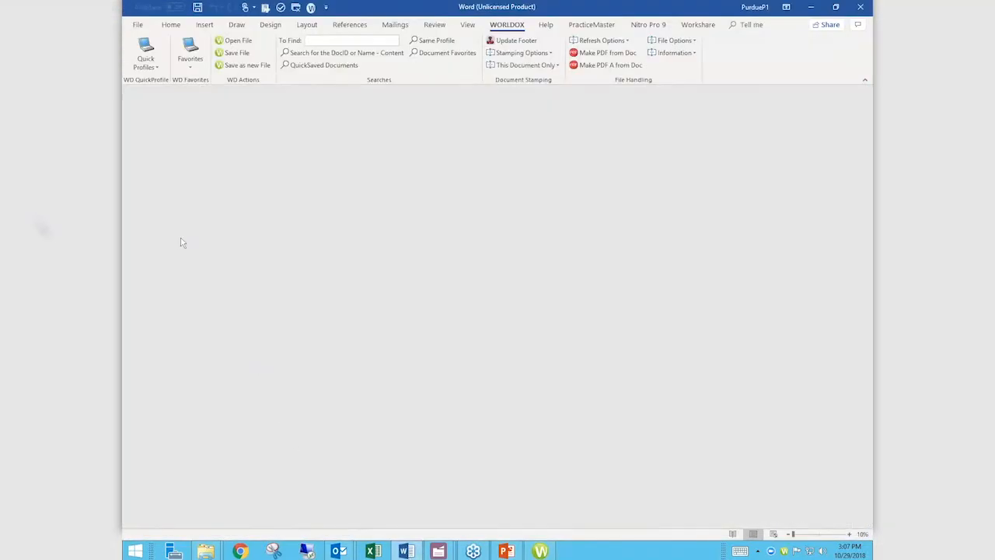
pyautogui.click(139, 26)
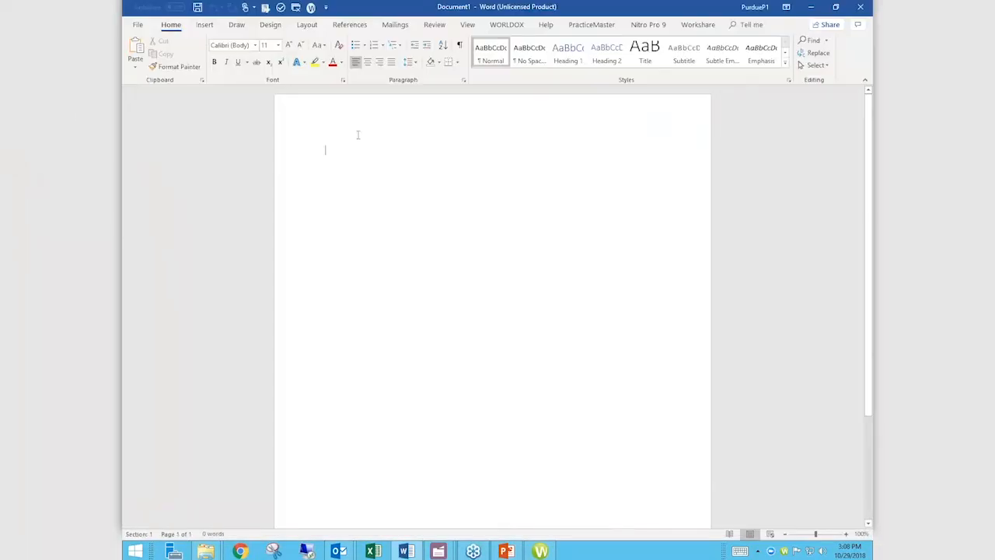
pyautogui.write('test')
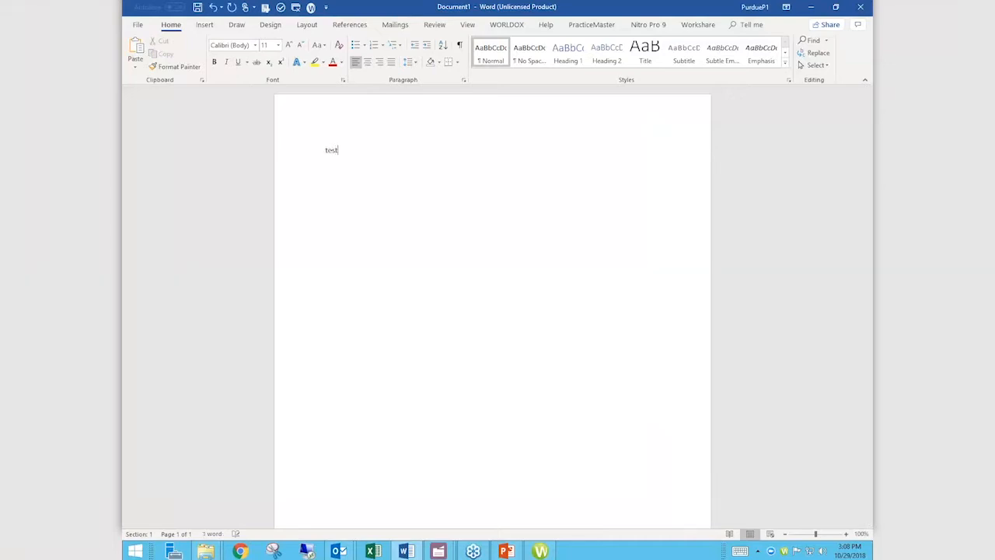
pyautogui.click(513, 27)
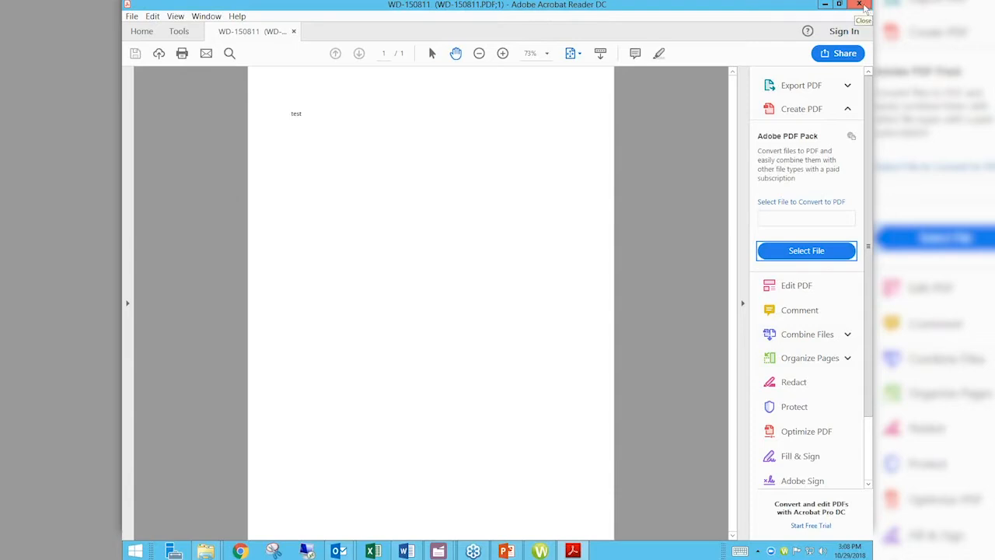
# Close the test PDF and discard the unsaved Word document
pyautogui.click(860, 5)
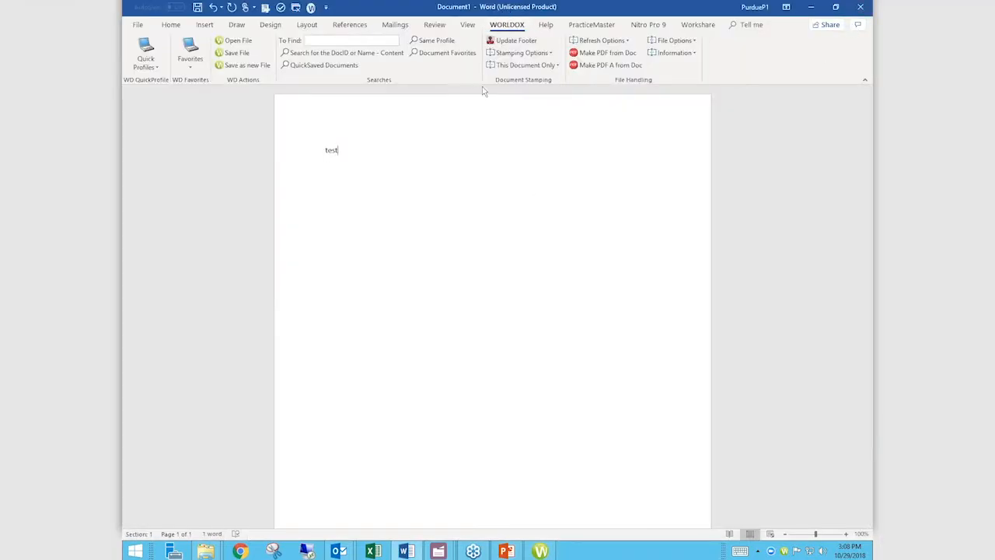
pyautogui.click(862, 8)
pyautogui.click(506, 298)
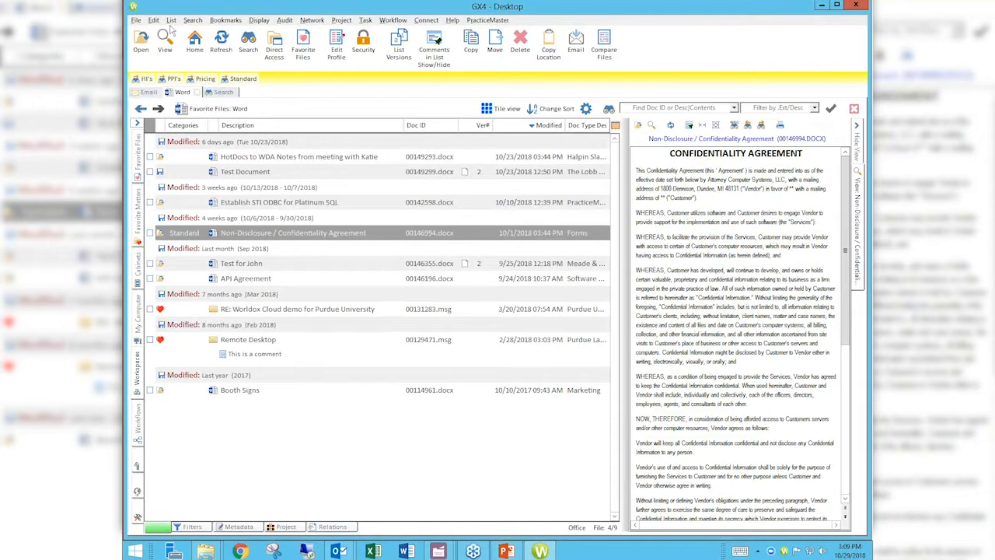
# Switch to Word and write "VUG test" in a new blank document
pyautogui.click(408, 551)
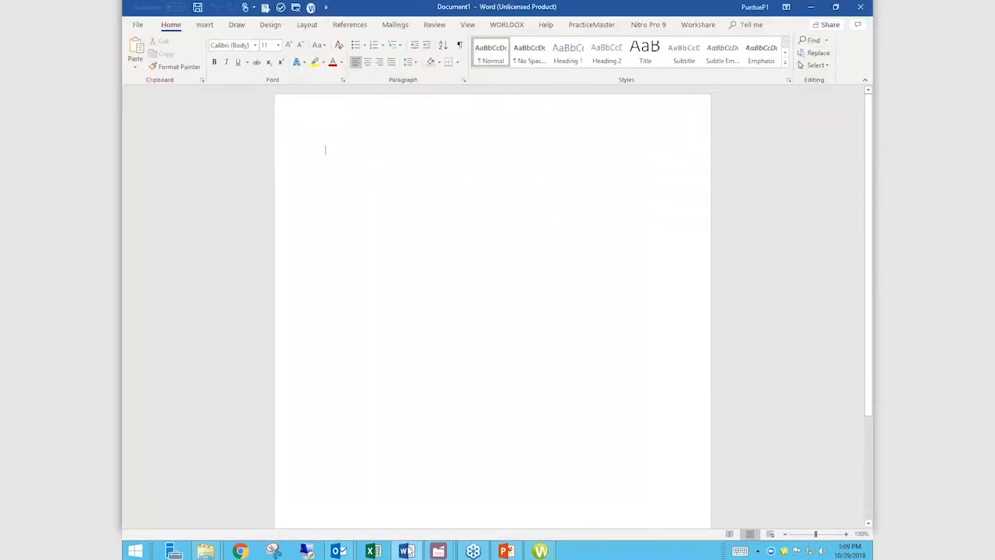
pyautogui.write('VUG test')
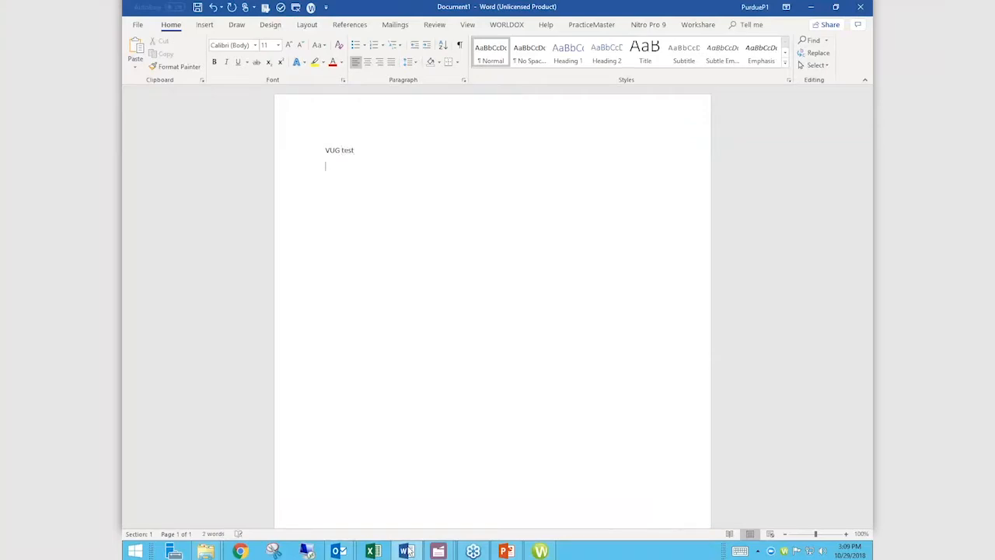
# Start saving the document with the description "Test for versioning best practices"
pyautogui.hotkey('ctrl', 's')
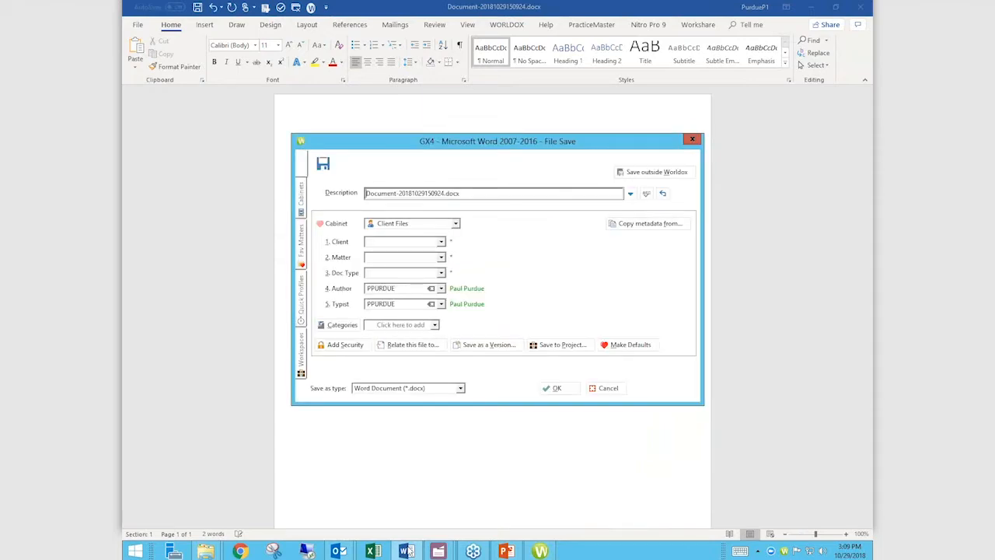
pyautogui.write('Test for versioning be')
pyautogui.press('BackSpace')
pyautogui.press('BackSpace')
pyautogui.press('BackSpace')
pyautogui.press('BackSpace')
pyautogui.write('ing best practices')
pyautogui.press('Tab')
# Save the document under client Scooby Doo, Inc., matter 00, with the document type SAMPLES
pyautogui.write('SCOOBY')
pyautogui.press('Down')
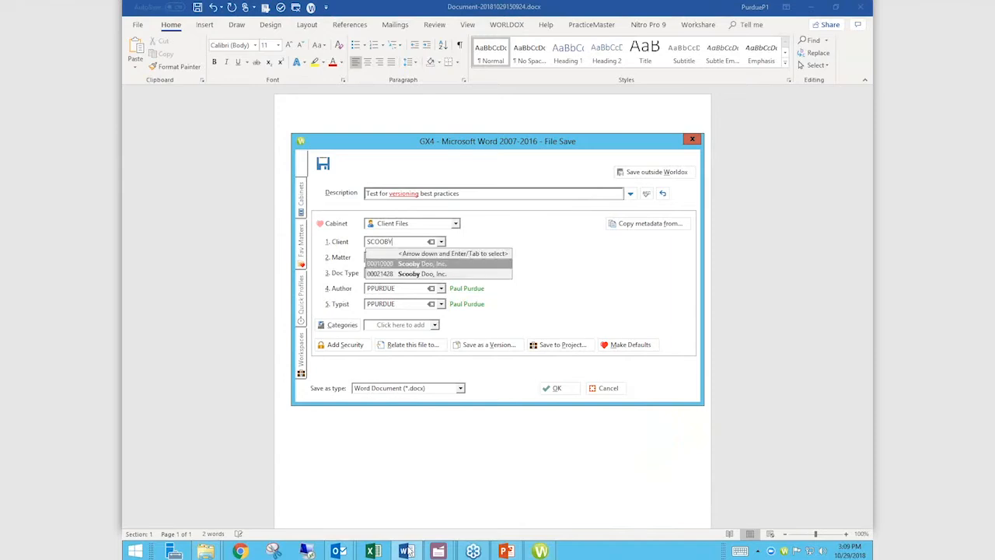
pyautogui.press('Tab')
pyautogui.write('SAMPL')
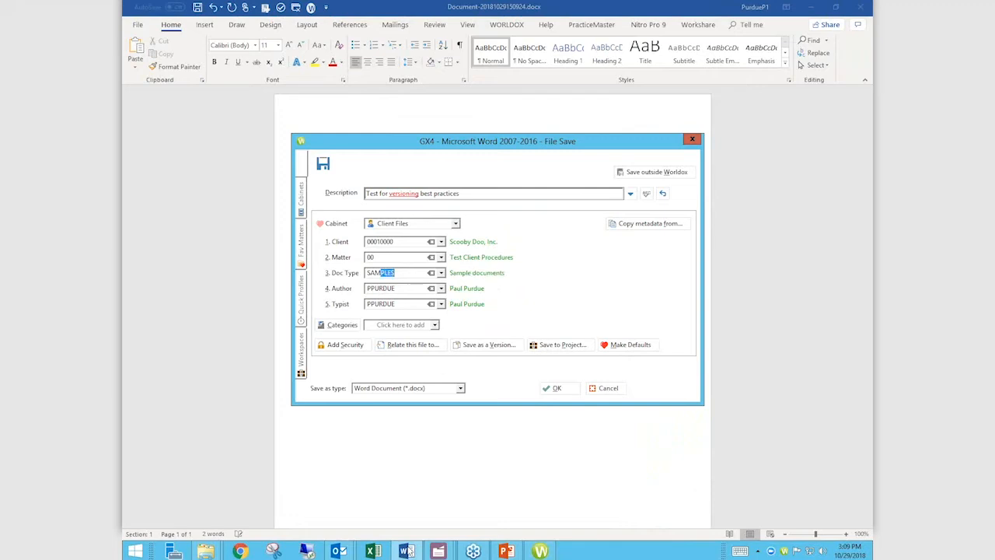
pyautogui.click(555, 387)
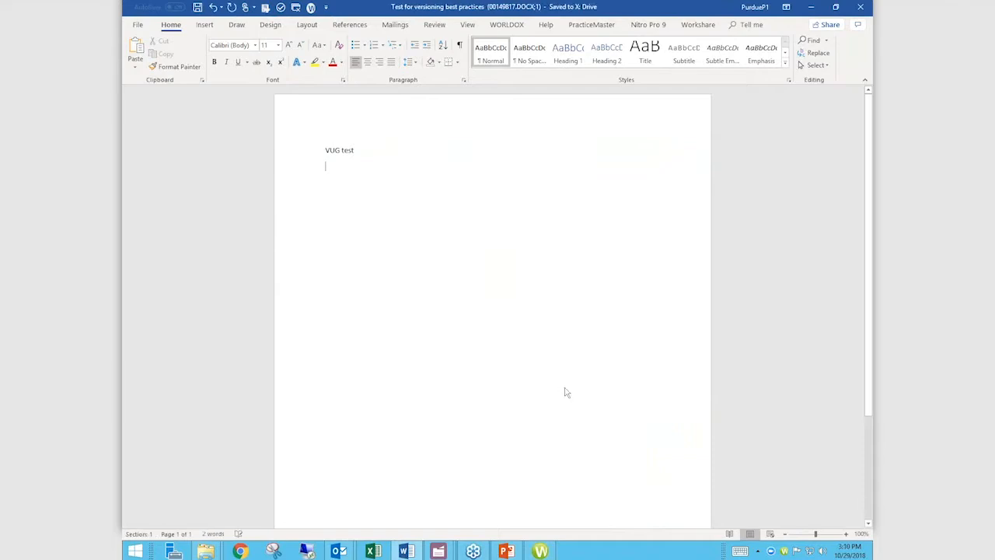
pyautogui.hotkey('alt', 'f')
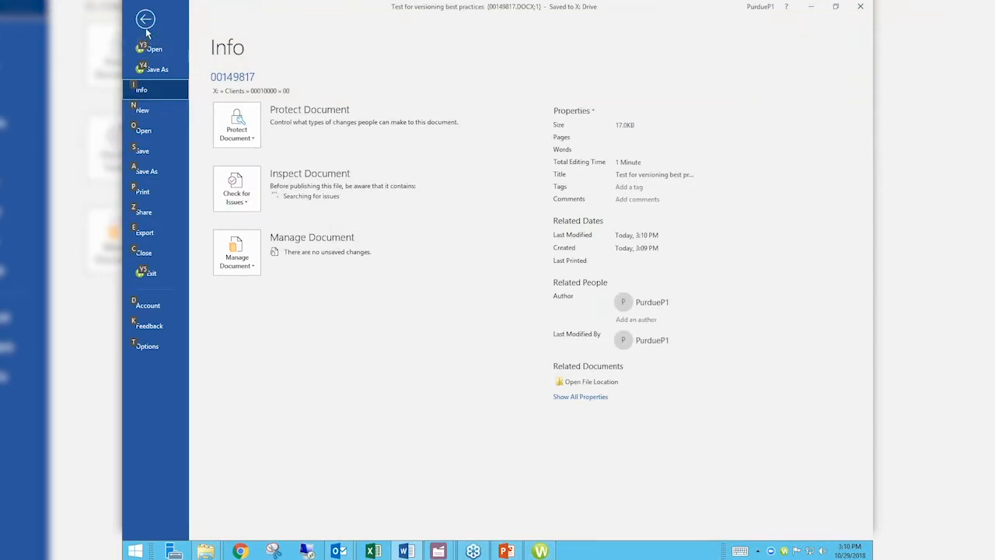
pyautogui.press('Escape')
pyautogui.press('Escape')
# Close the saved document and switch to Worldox to list just the Word favorite files
pyautogui.click(861, 9)
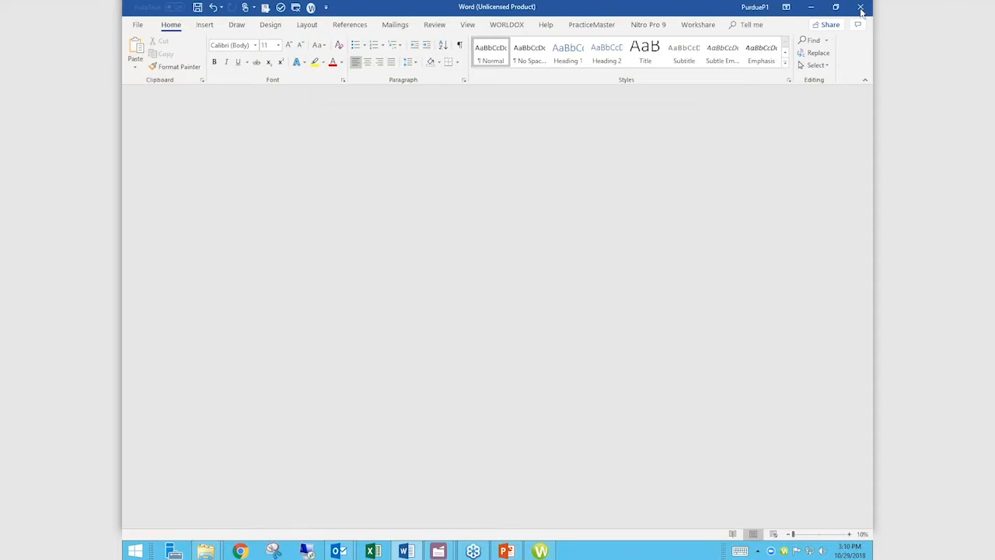
pyautogui.click(541, 551)
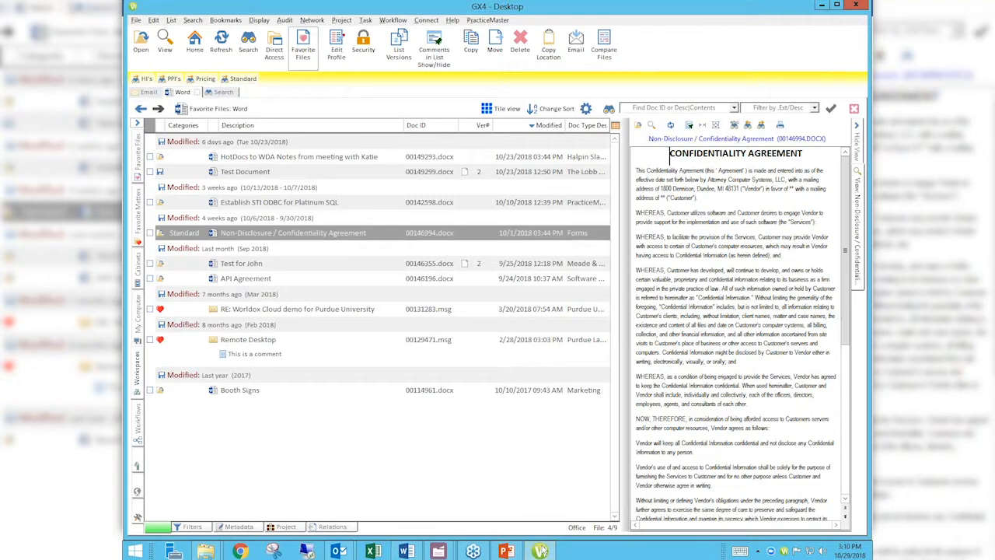
pyautogui.click(303, 44)
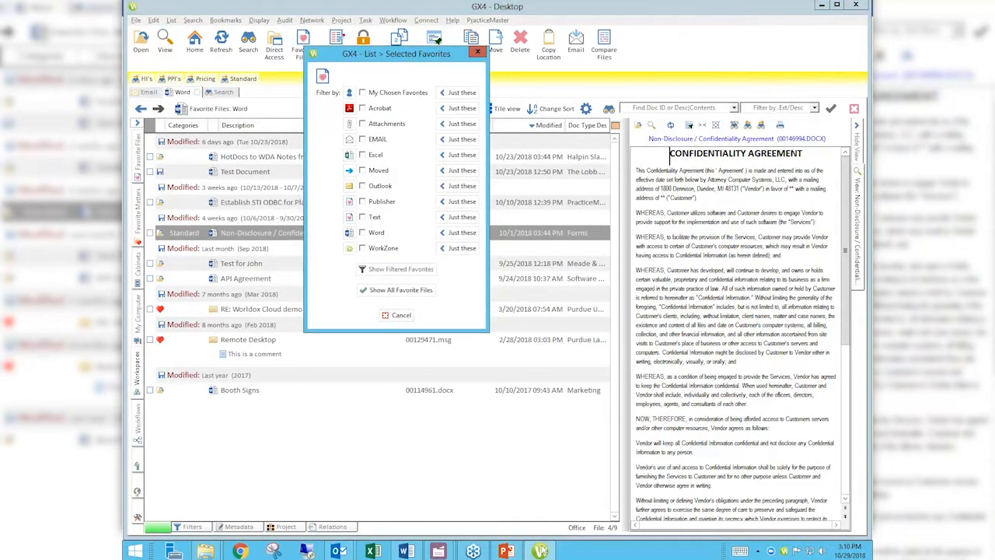
pyautogui.click(461, 233)
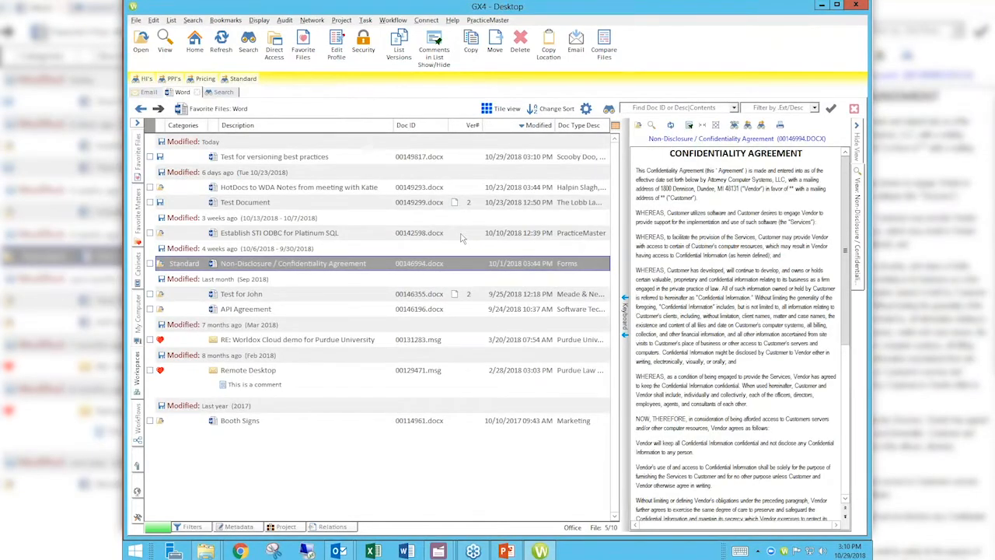
# Open "Test for versioning best practices" and write "Add some text" on the line below "VUG test"
pyautogui.click(307, 159)
pyautogui.doubleClick(307, 158)
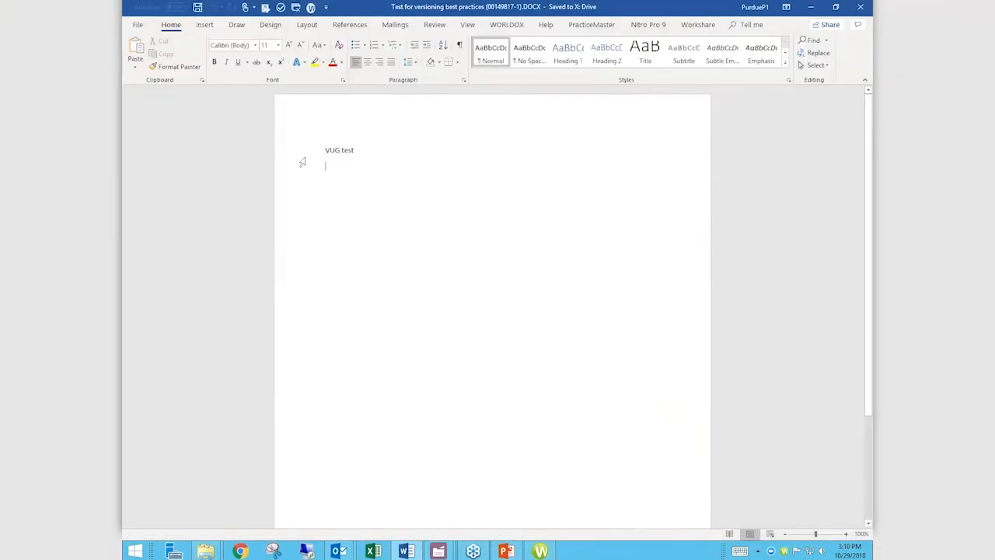
pyautogui.write('Ad')
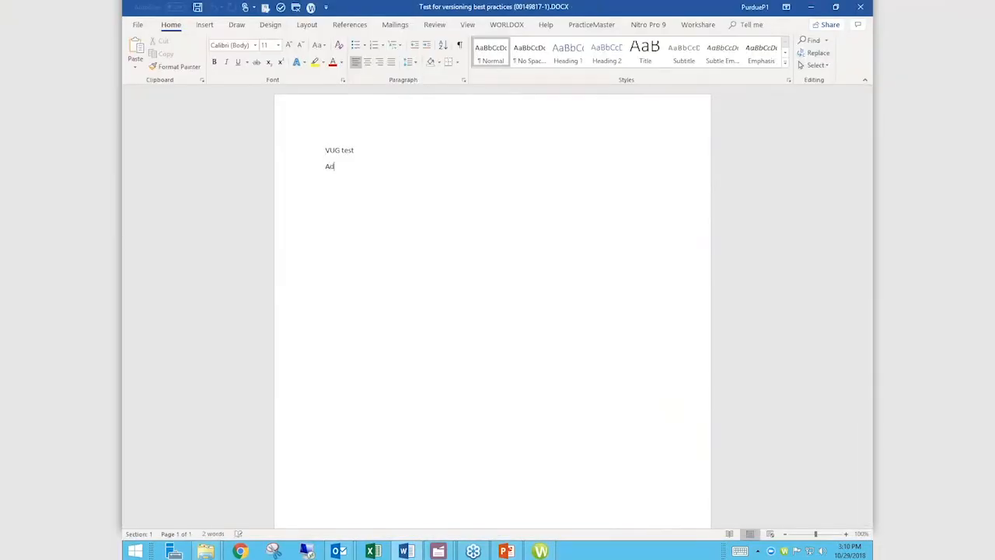
pyautogui.write('d some text')
# Save the document as version 2, appending the editor's first name and "changes" to the description and ignoring the spelling of "versioning", then close it
pyautogui.click(140, 24)
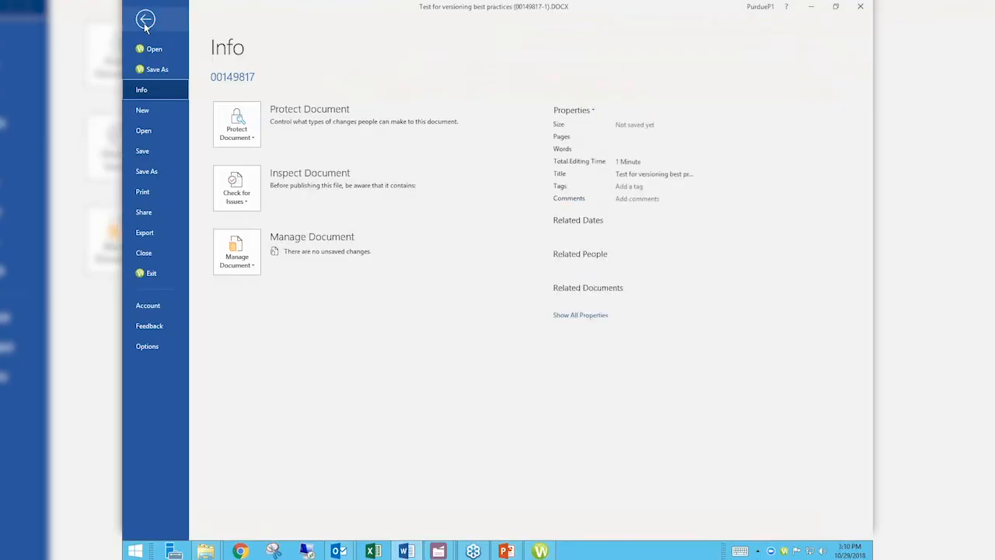
pyautogui.click(155, 70)
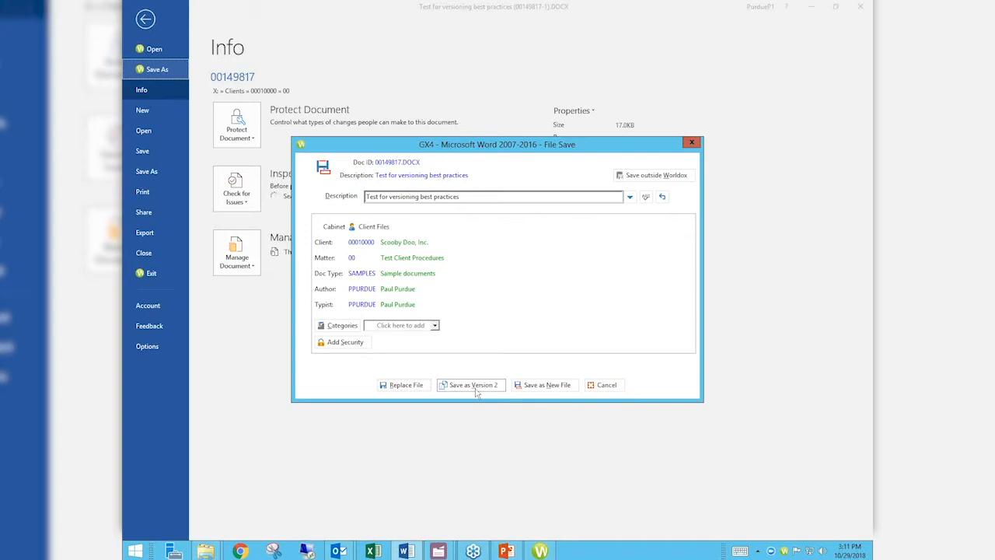
pyautogui.click(482, 197)
pyautogui.write('- paul changes')
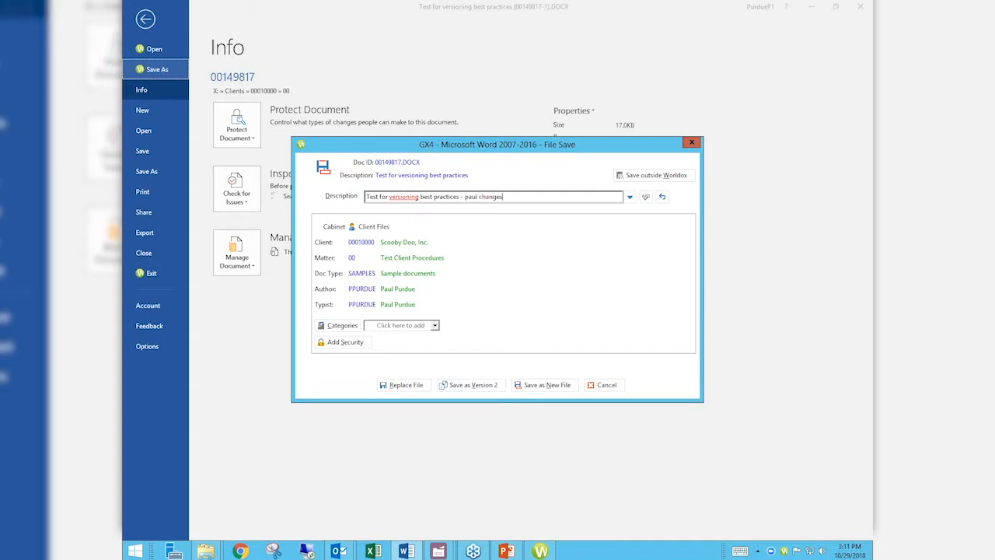
pyautogui.click(469, 384)
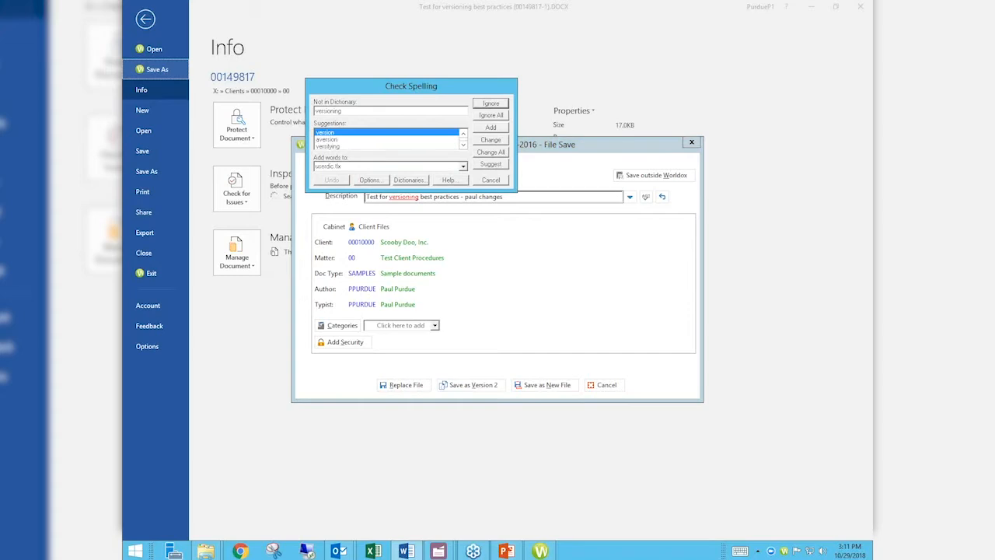
pyautogui.click(489, 100)
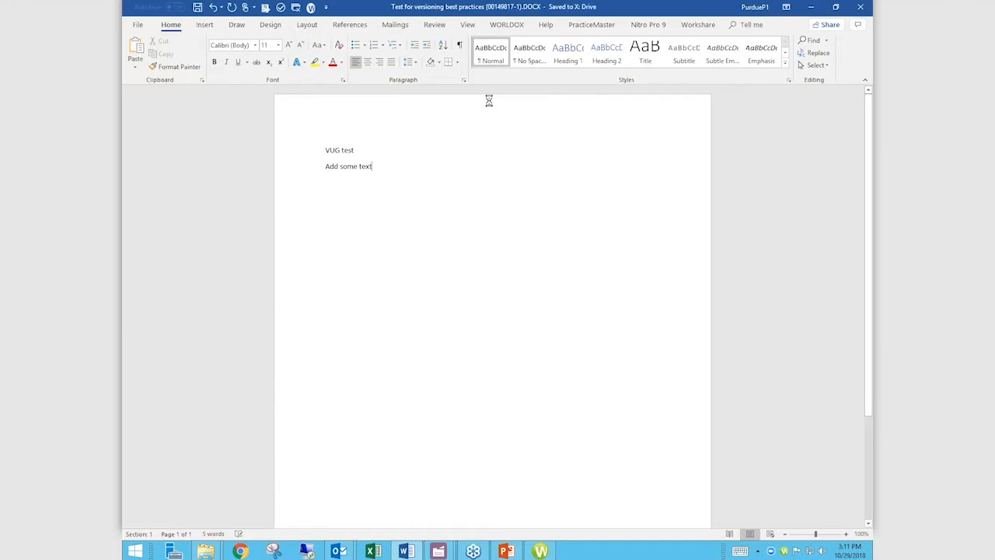
pyautogui.click(862, 10)
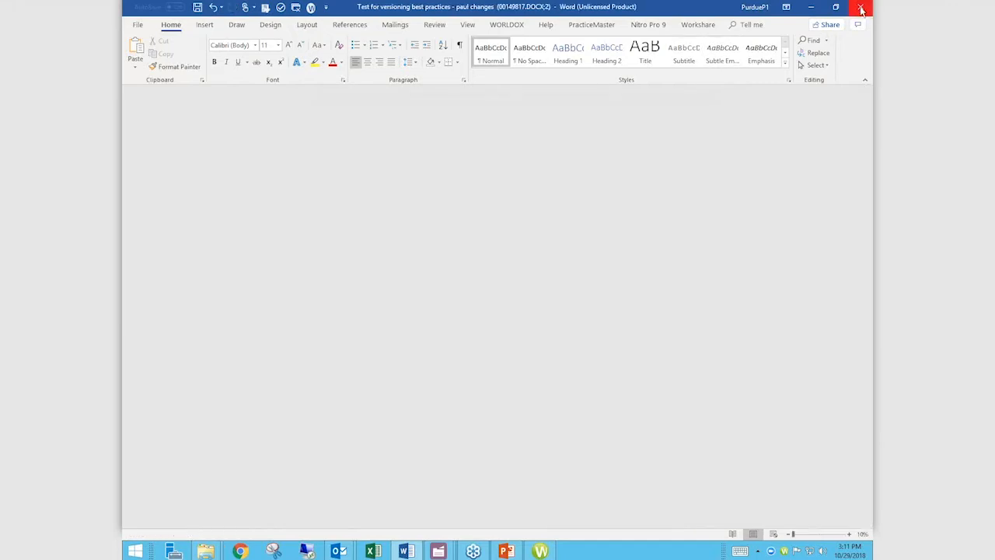
# Switch to Worldox, refresh the Word favorites, view the version list of "Test for versioning best practices", and close that list
pyautogui.click(541, 551)
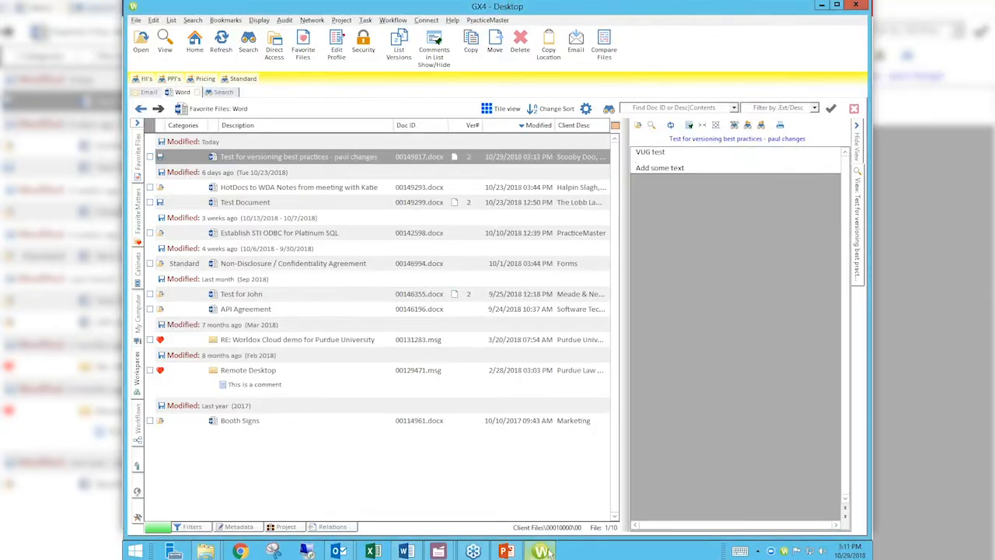
pyautogui.click(222, 41)
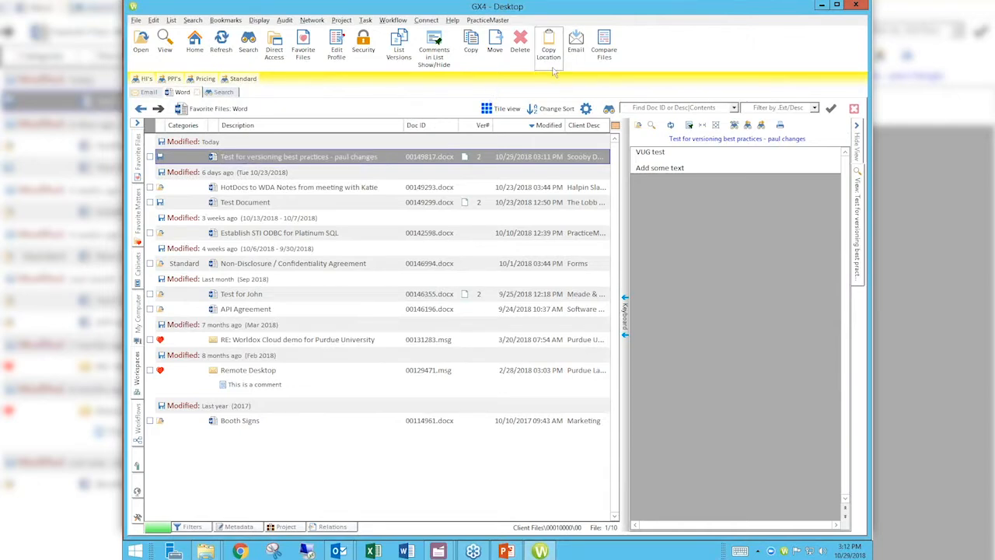
pyautogui.click(401, 47)
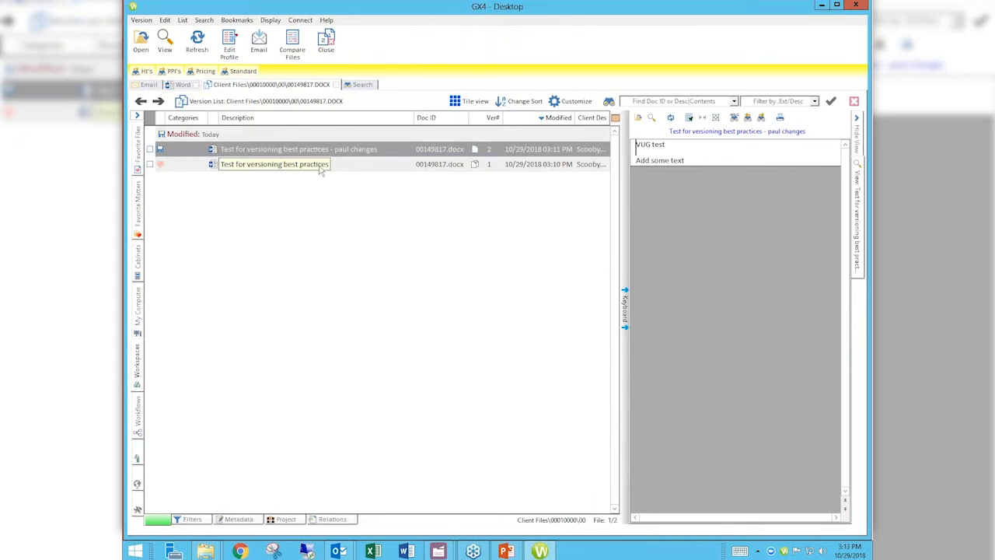
pyautogui.click(328, 40)
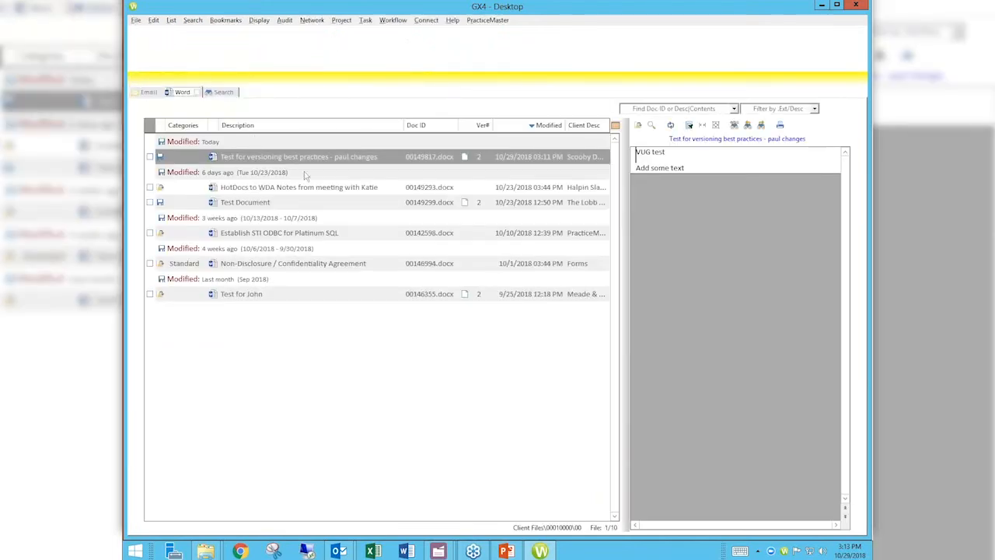
# Switch to a blank Word document and write "Hoahsd ksahdkja sdhkjsa ahksda" in it
pyautogui.click(531, 157)
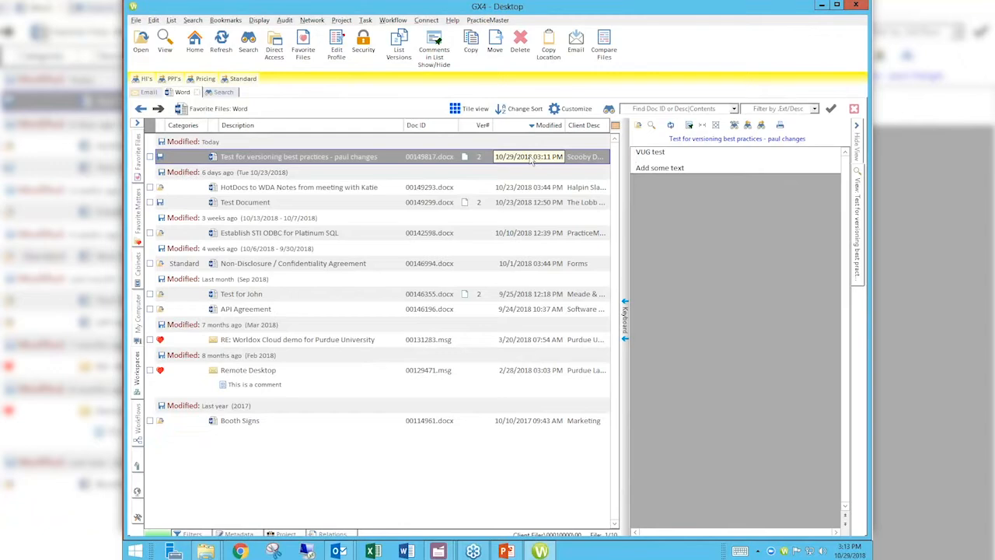
pyautogui.doubleClick(531, 158)
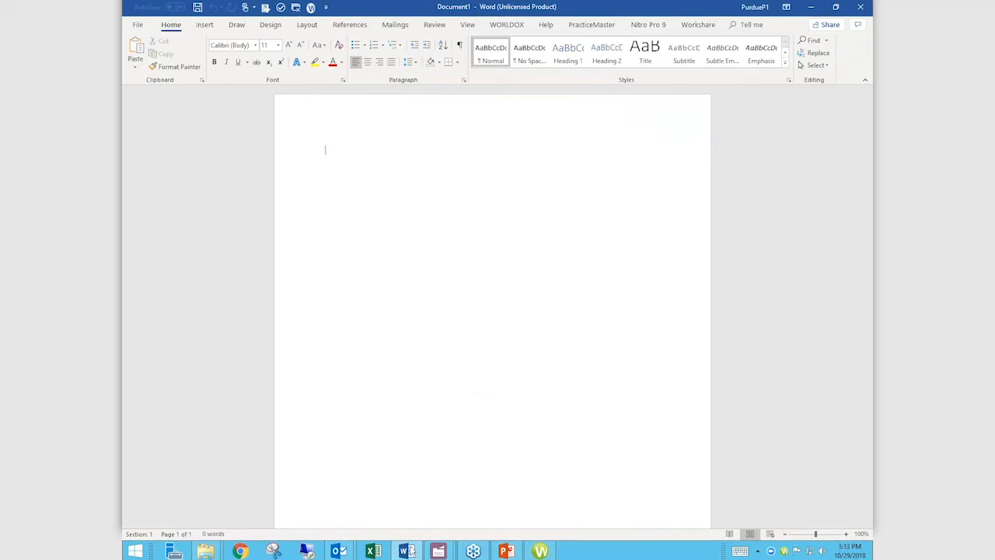
pyautogui.write('Hoahsd ksahdkja sdhkjsa ahksda')
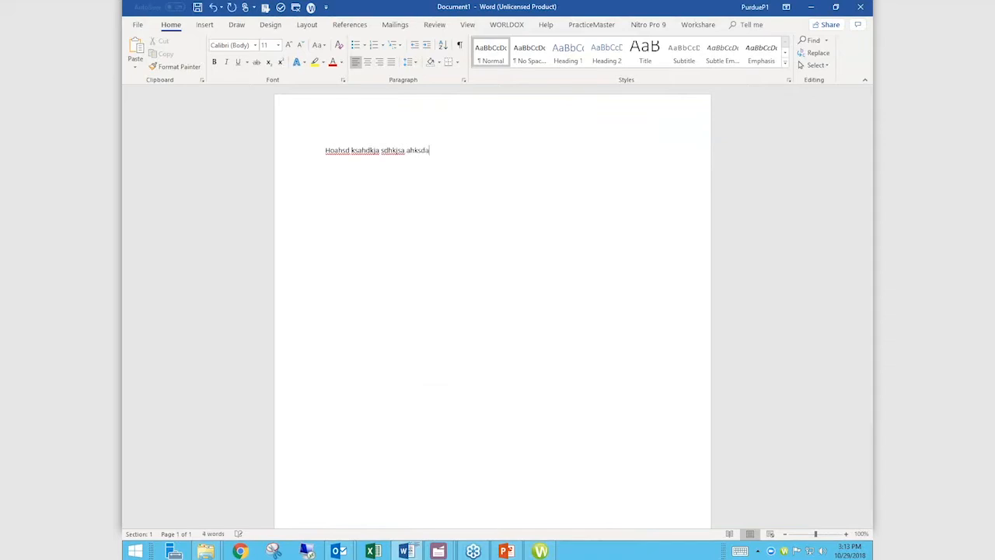
# Start saving the new document to Worldox by opening its File Save profile
pyautogui.click(139, 25)
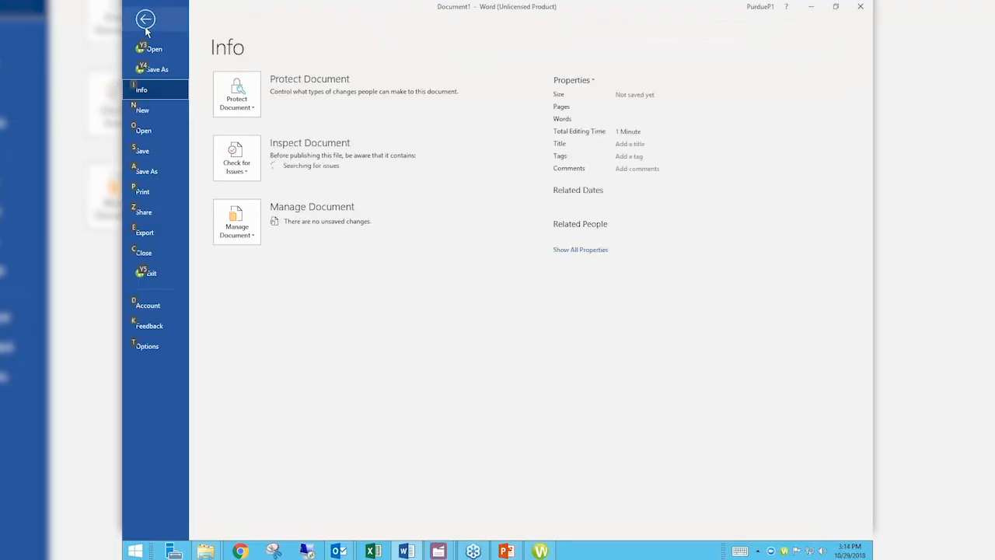
pyautogui.hotkey('ctrl', 's')
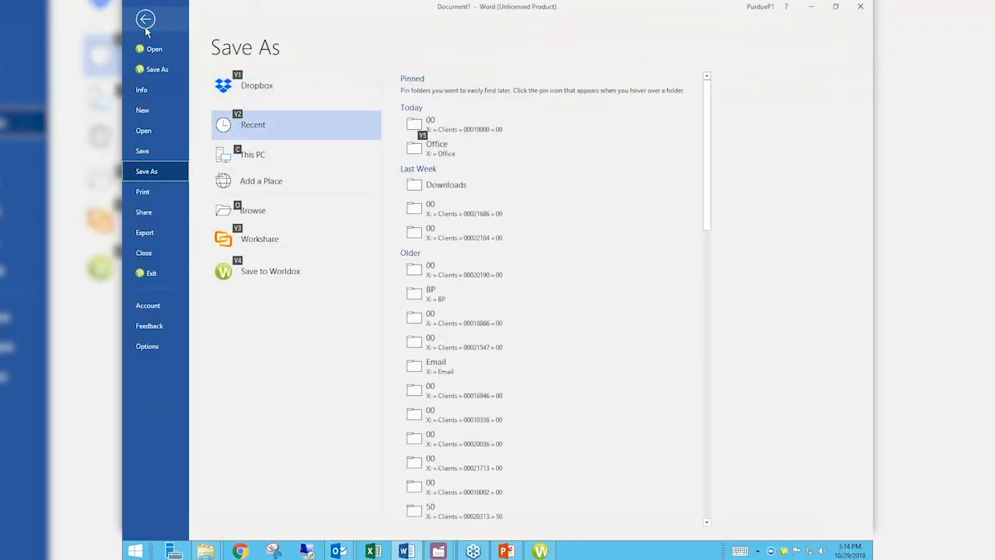
pyautogui.click(278, 273)
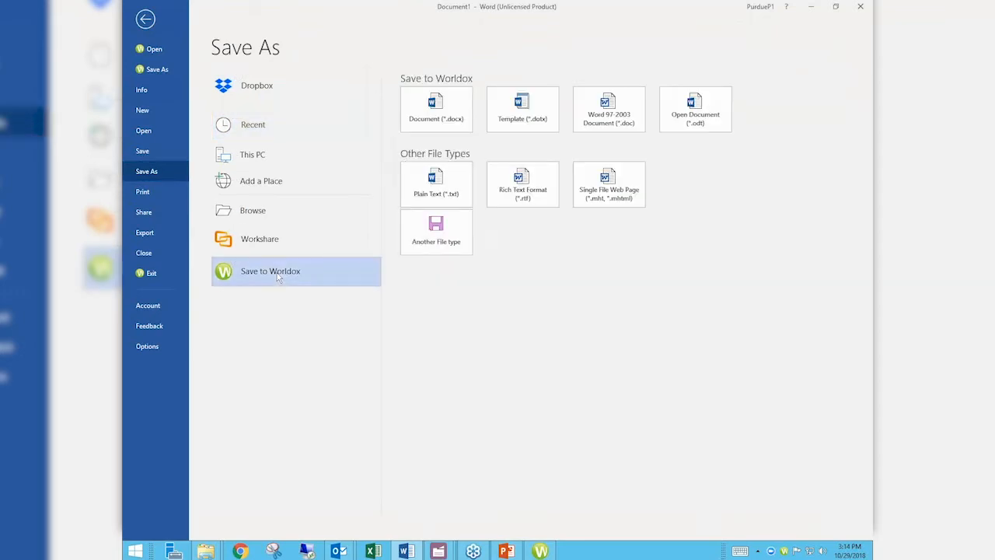
pyautogui.click(153, 70)
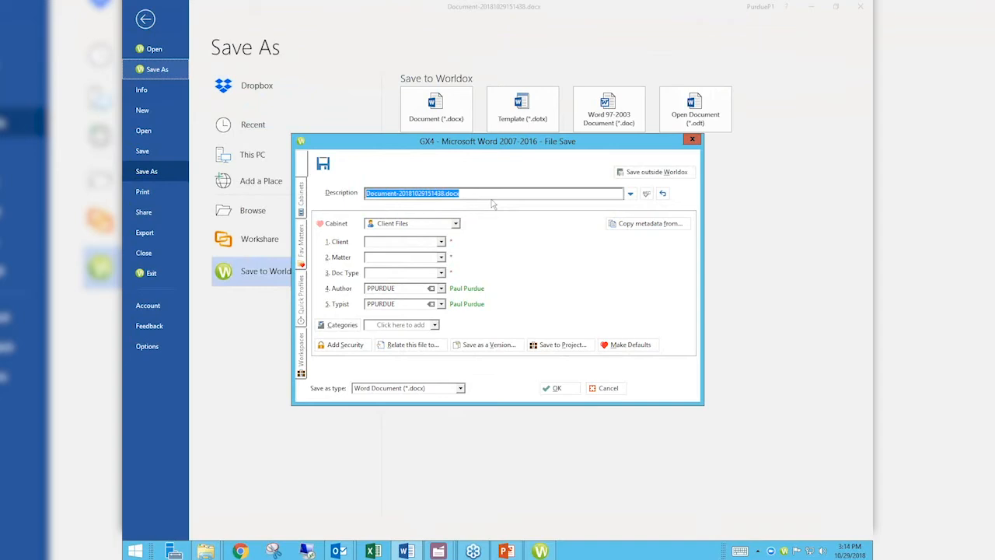
# Set the document to be saved as a new version of "Test for versioning best practices", chosen from all favorite files, reusing its profile values
pyautogui.click(495, 347)
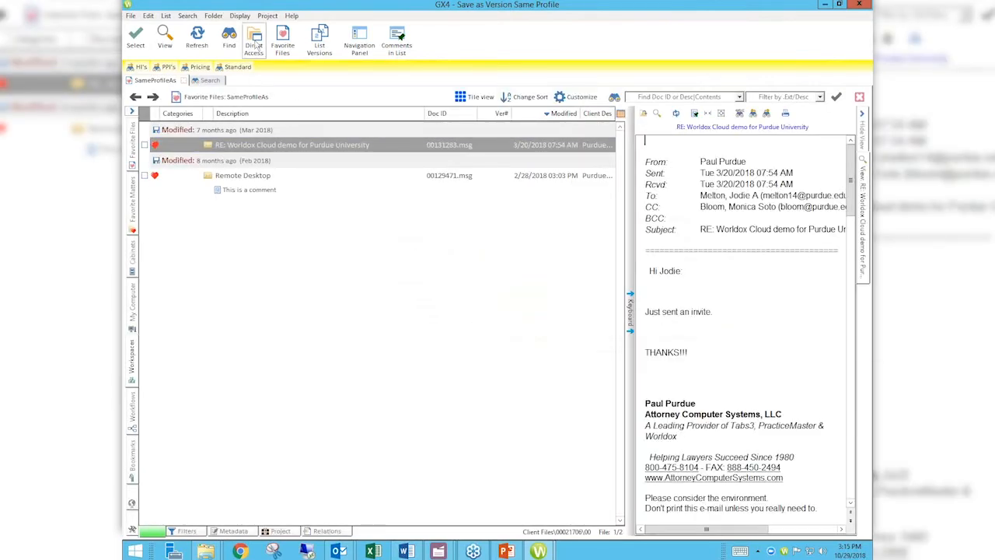
pyautogui.click(284, 48)
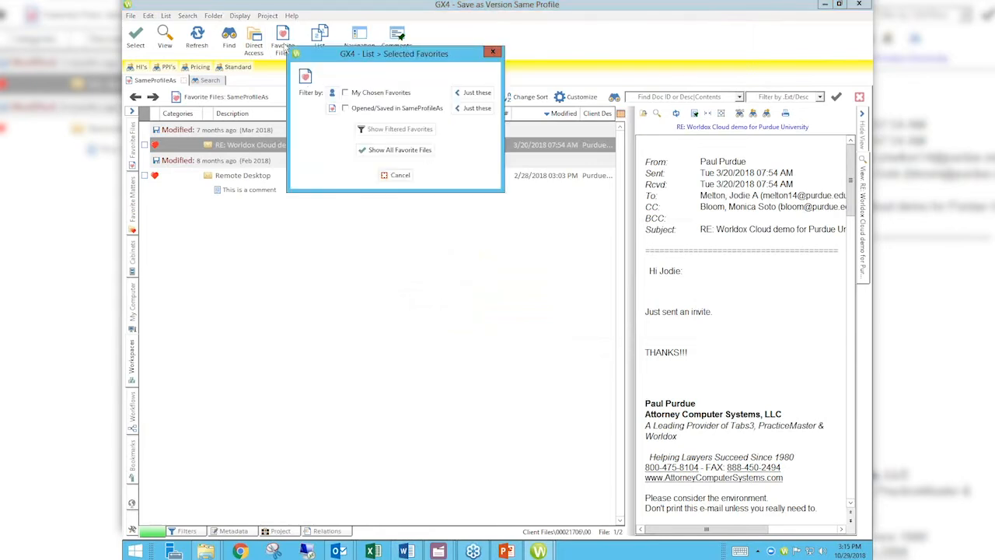
pyautogui.click(396, 150)
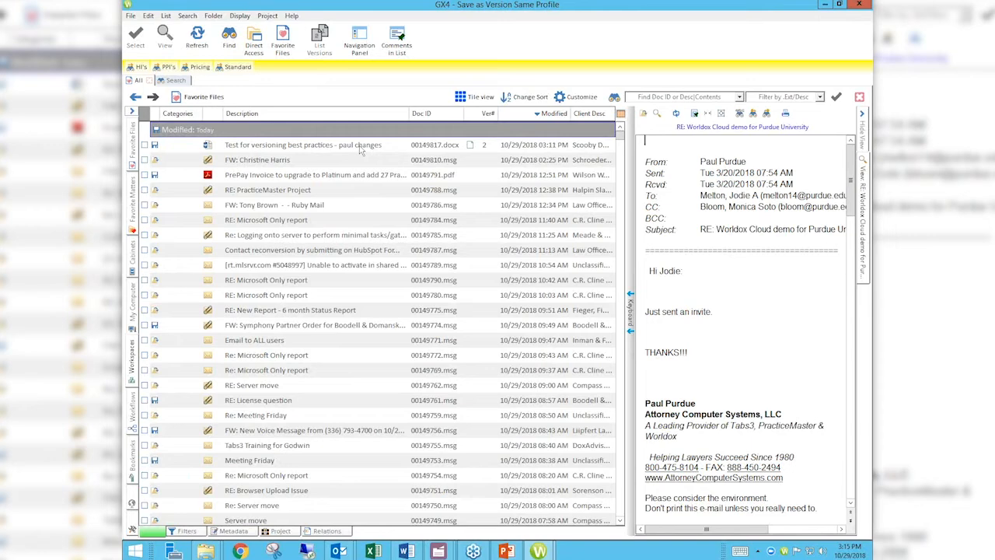
pyautogui.doubleClick(361, 148)
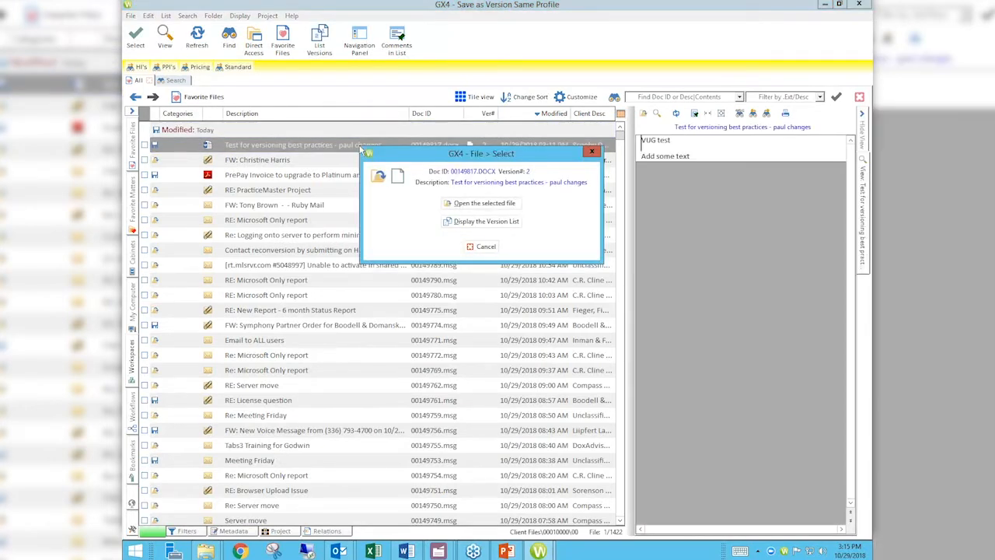
pyautogui.click(478, 205)
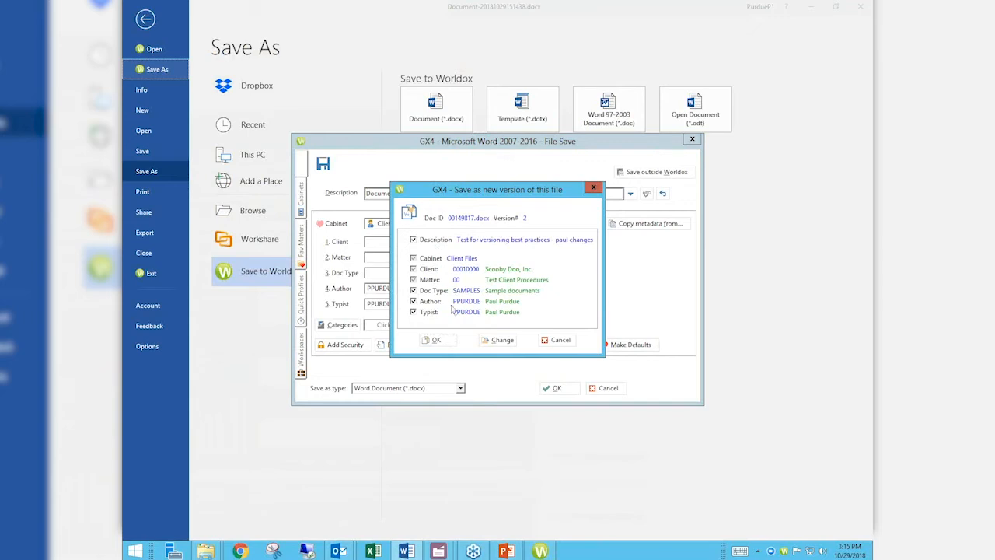
pyautogui.click(439, 340)
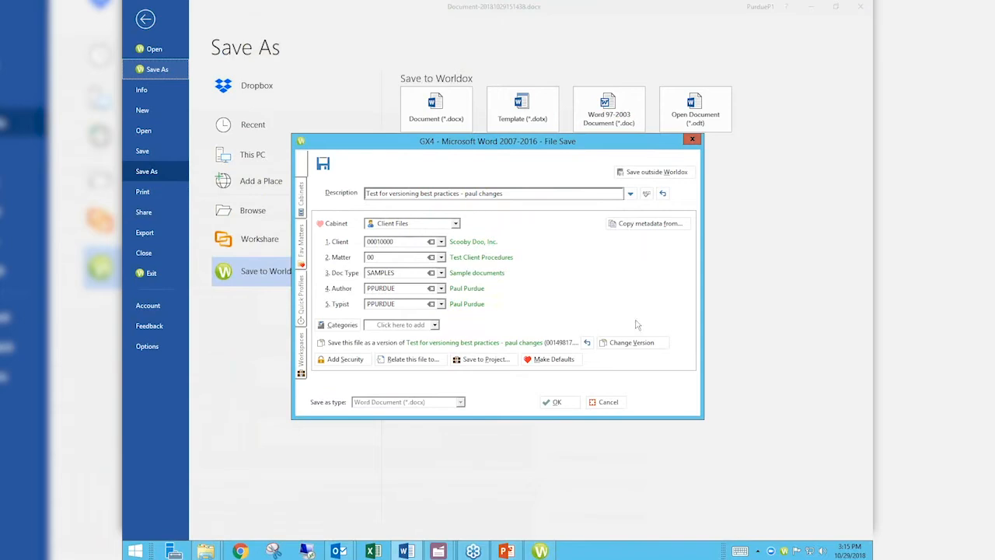
pyautogui.click(633, 345)
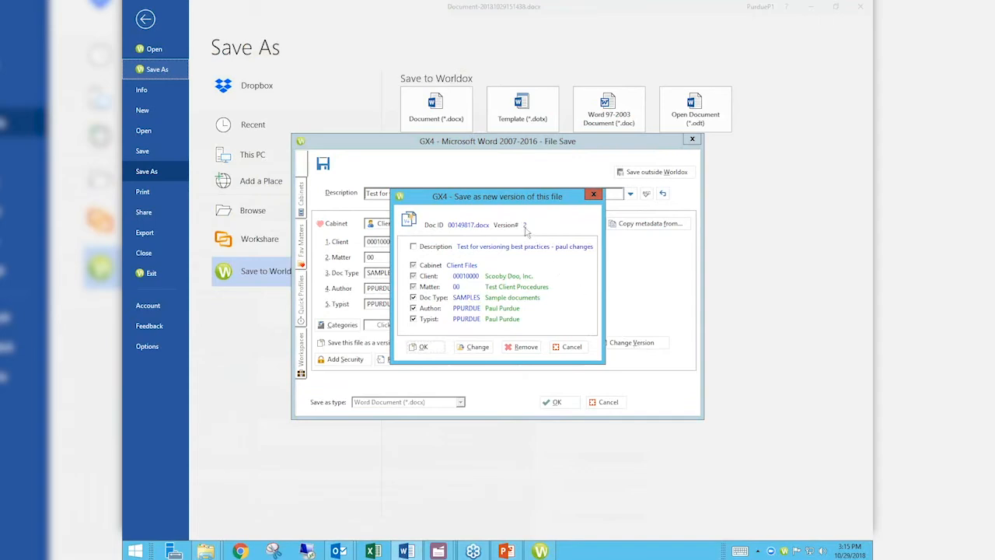
pyautogui.click(423, 349)
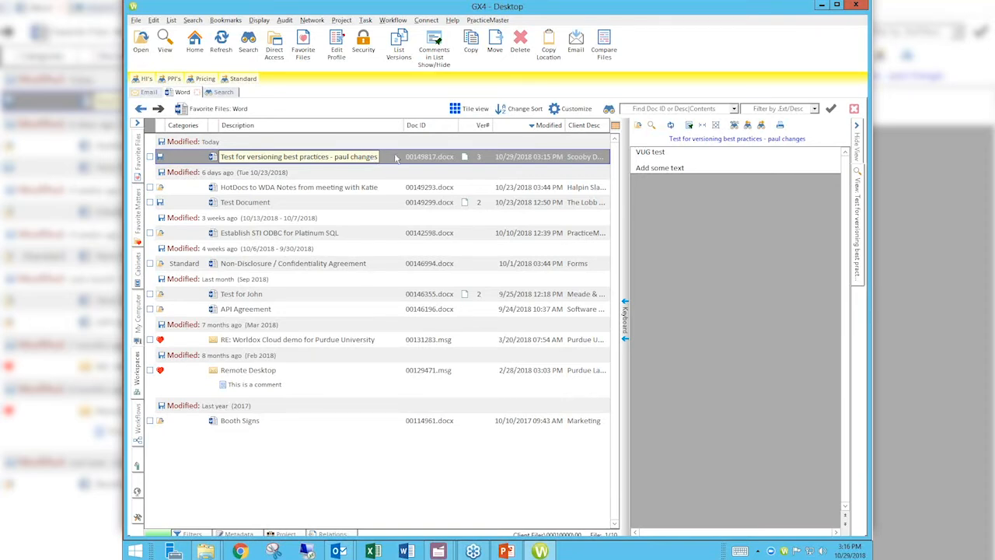
# Display the version list of "Test for versioning best practices", attach a full copy of version 3 to an email, and close the message
pyautogui.doubleClick(395, 159)
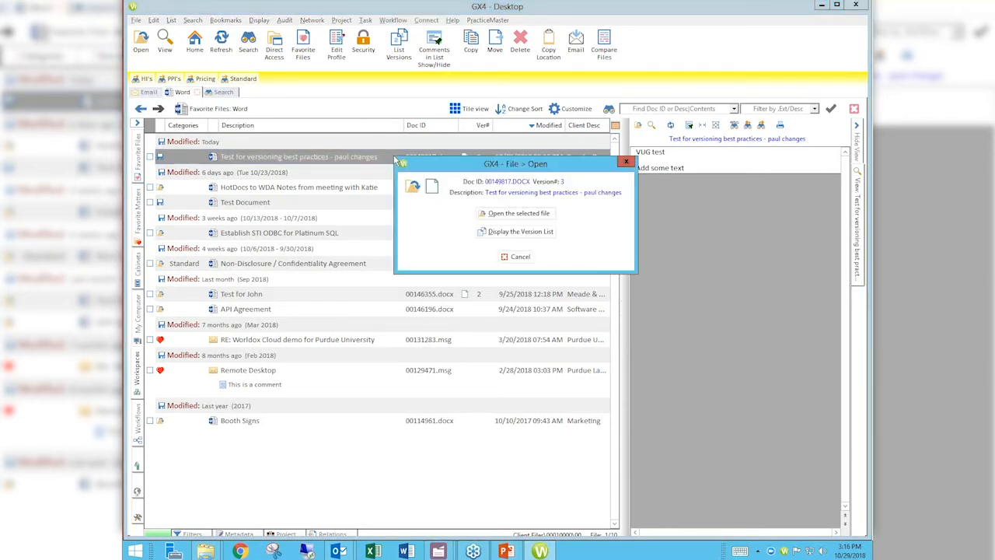
pyautogui.click(532, 232)
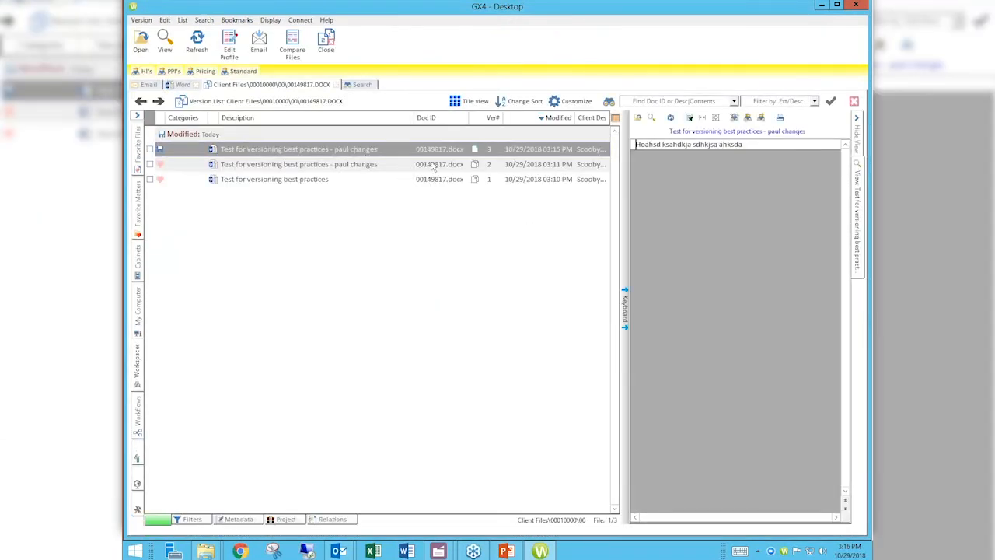
pyautogui.click(262, 43)
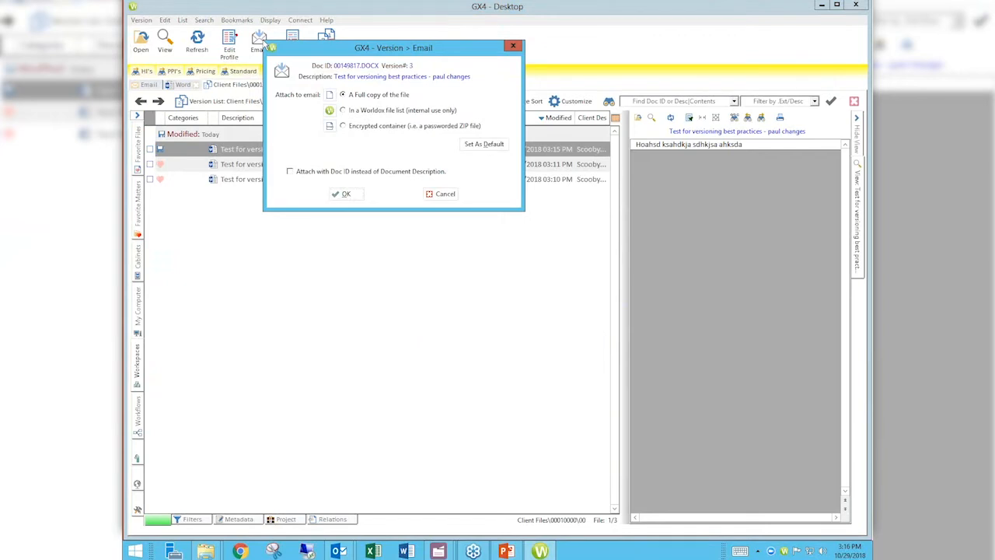
pyautogui.click(342, 194)
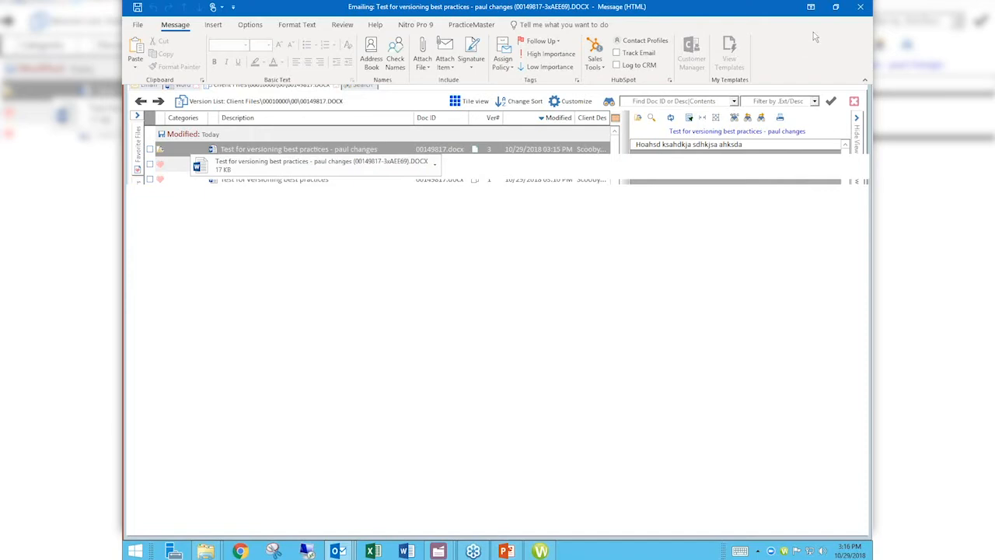
pyautogui.click(861, 7)
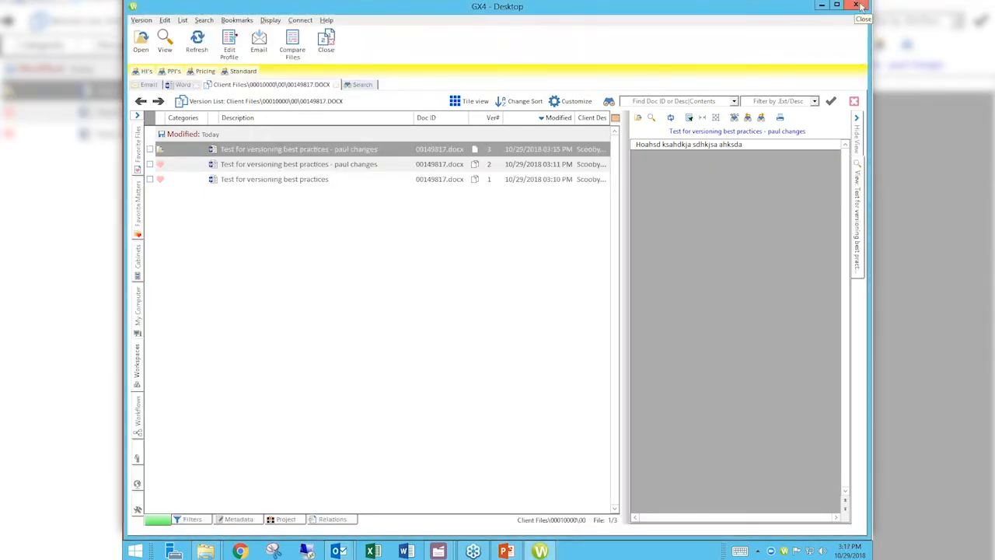
# Close Worldox, switch to the Outlook inbox and create a new email message
pyautogui.click(861, 6)
pyautogui.click(498, 287)
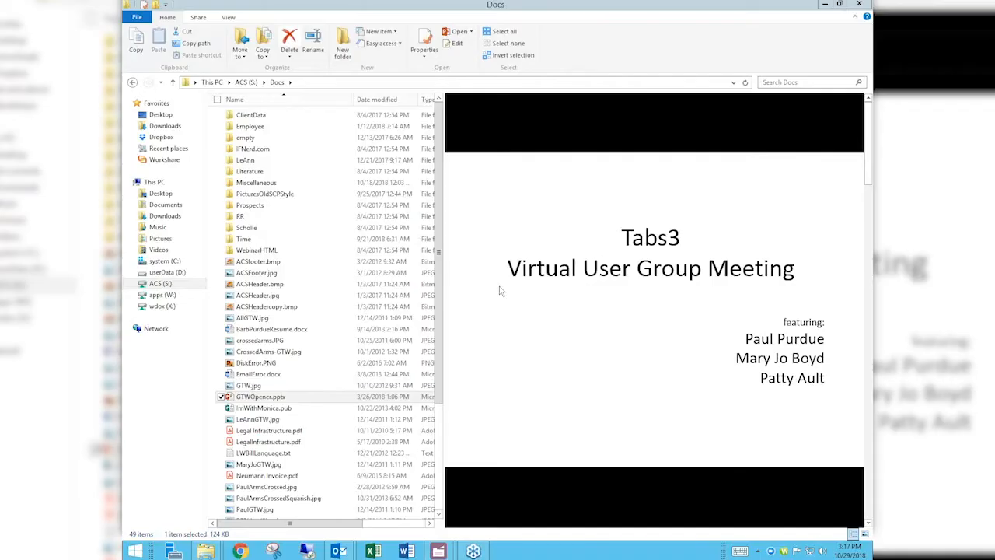
pyautogui.moveTo(339, 552)
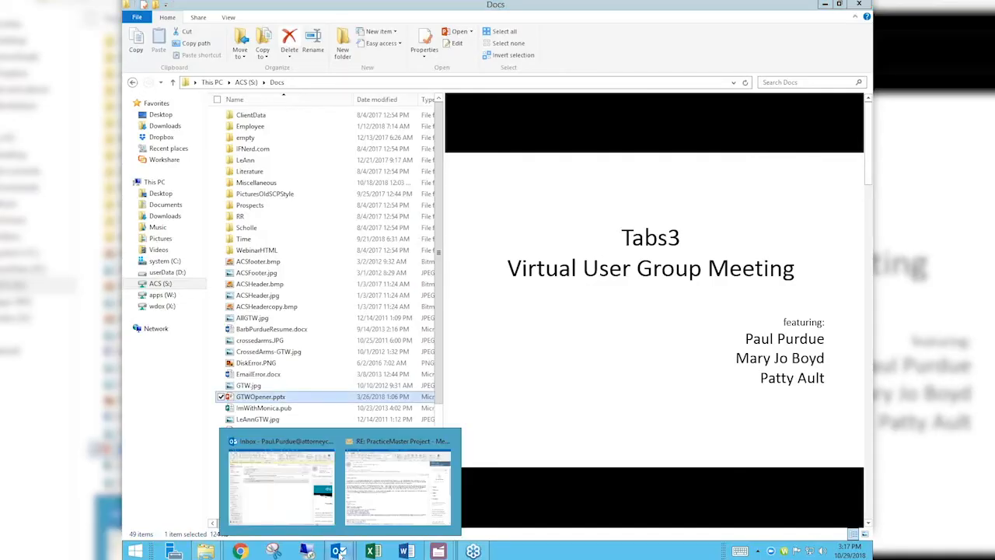
pyautogui.click(280, 505)
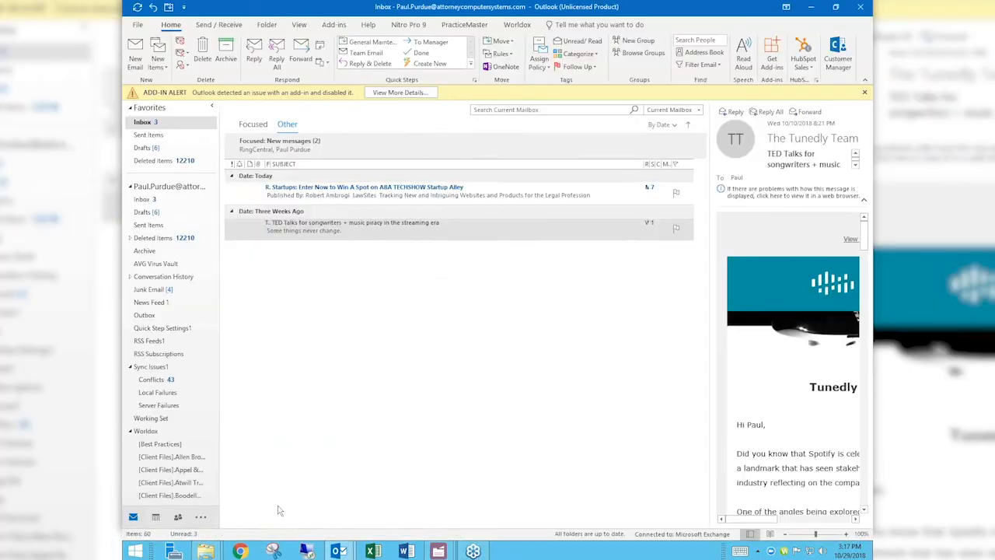
pyautogui.hotkey('ctrl', 'n')
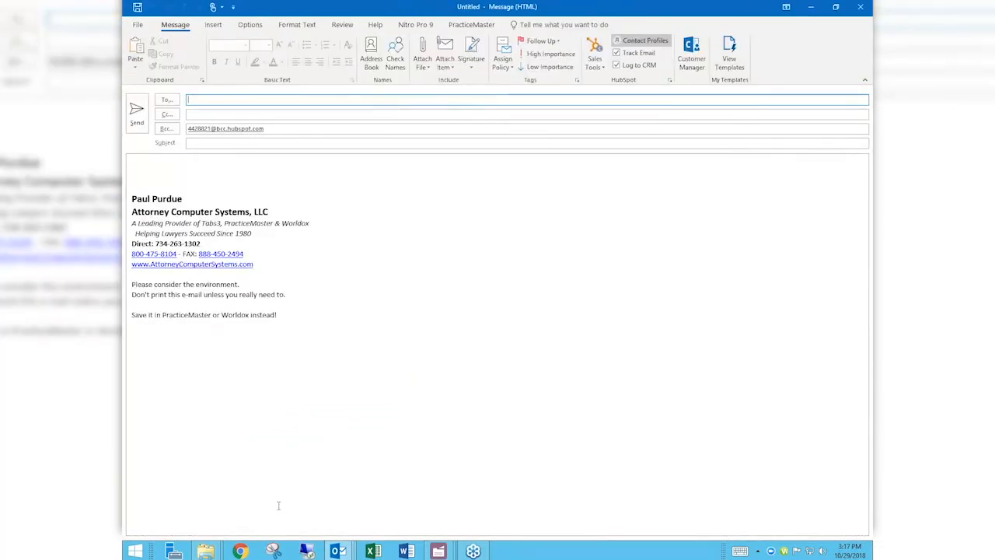
# Attach a full copy of the latest version of "Test for versioning best practices" to the email from the Worldox favorite files
pyautogui.click(422, 50)
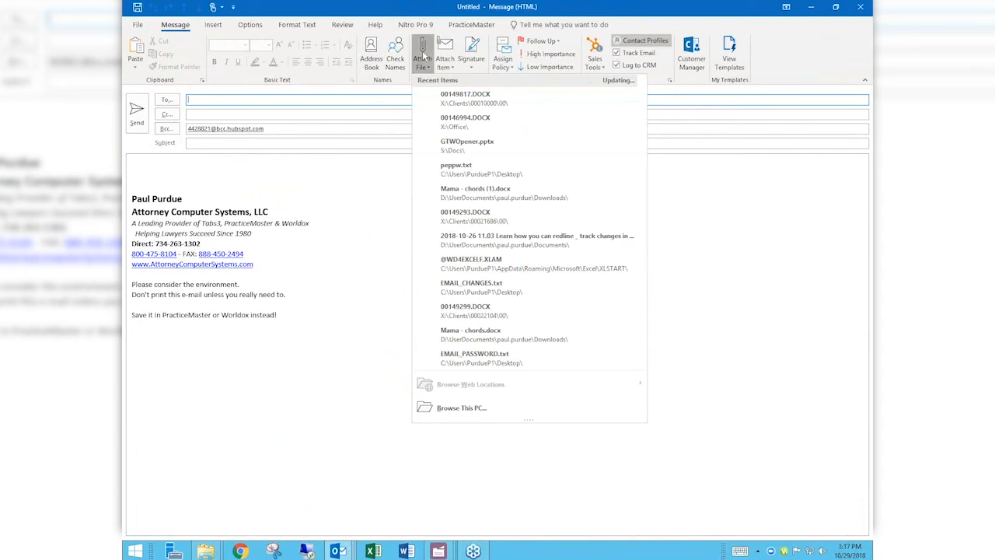
pyautogui.click(467, 405)
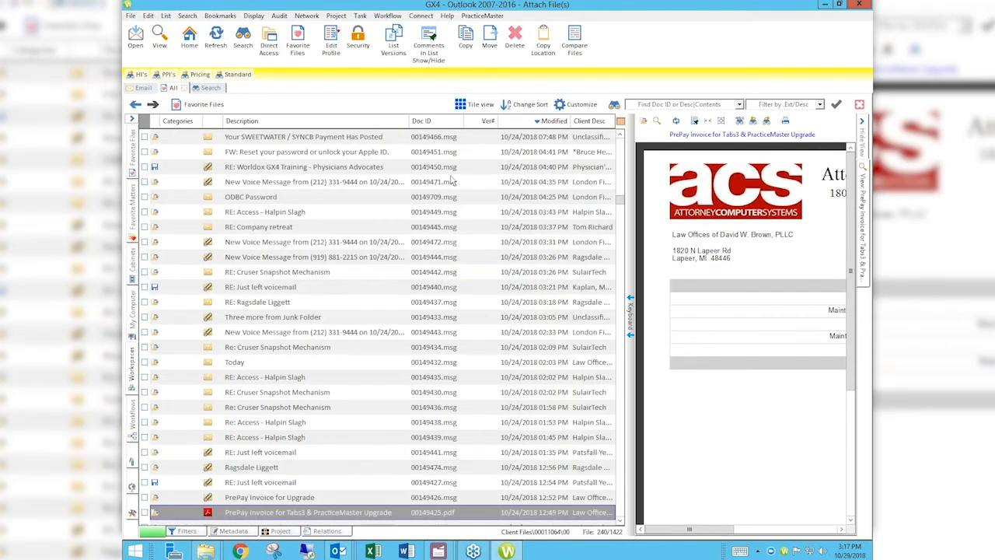
pyautogui.press('Down')
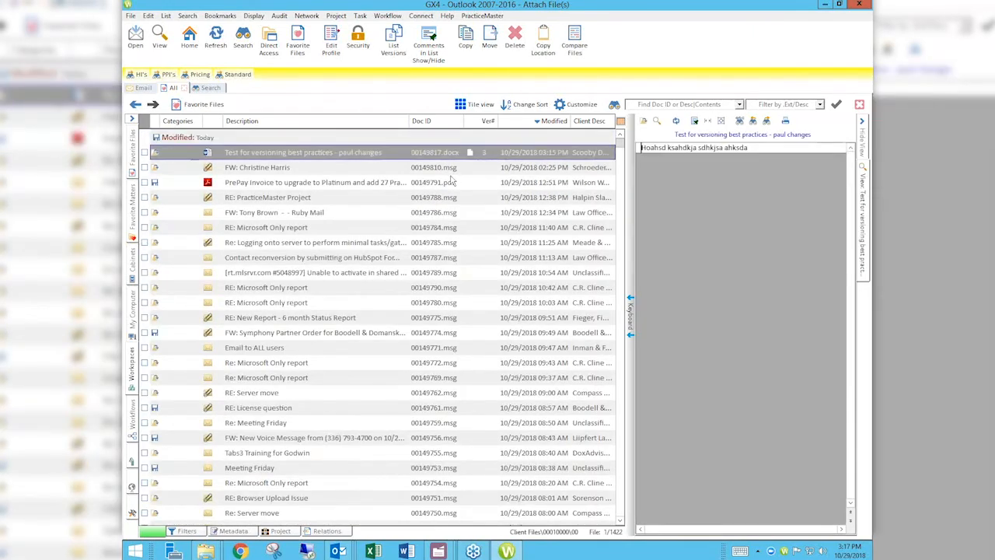
pyautogui.press('Return')
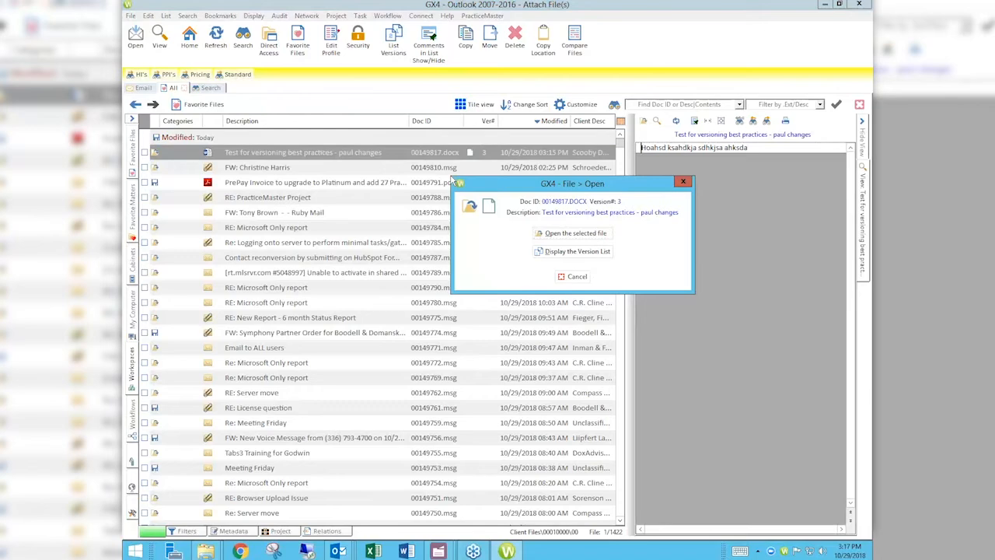
pyautogui.click(575, 234)
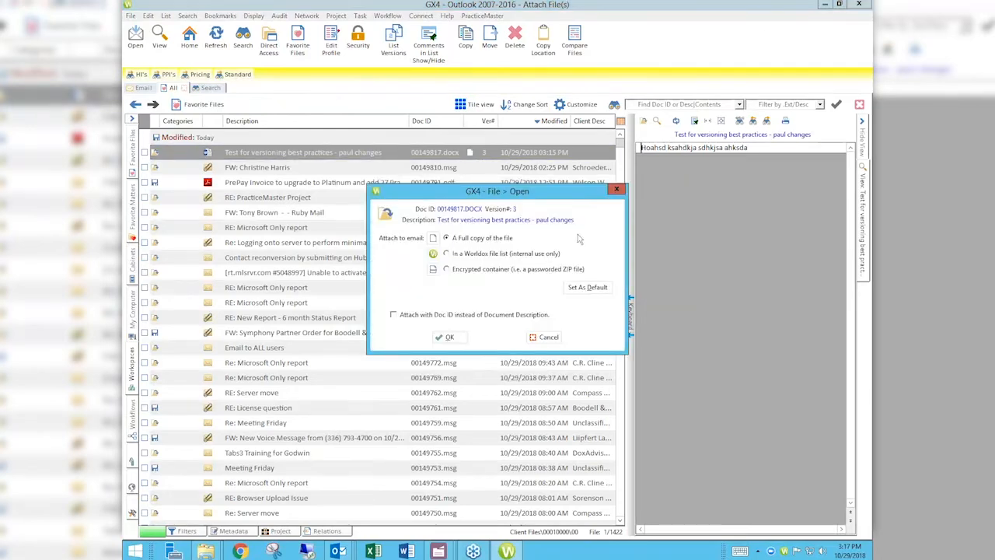
pyautogui.click(451, 338)
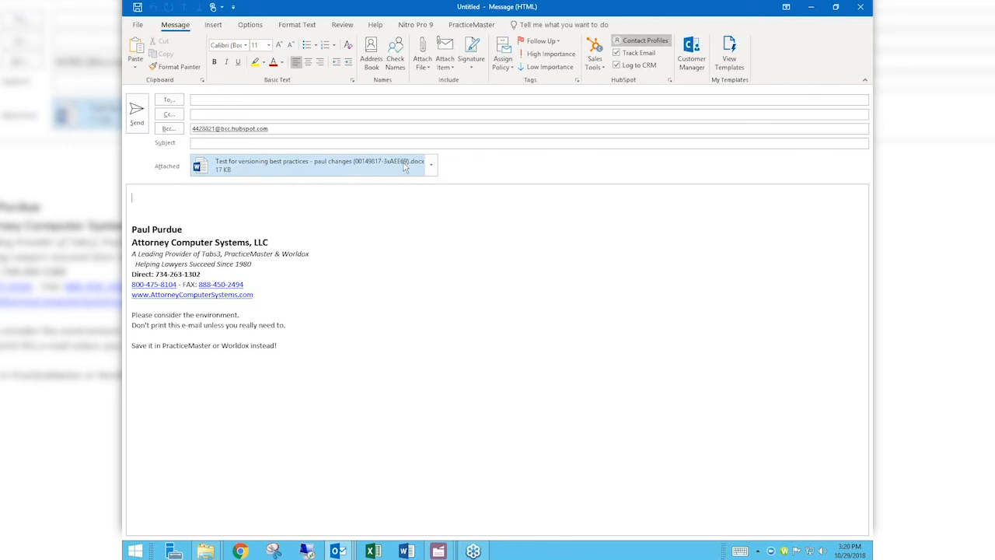
# Switch to Chrome and open the website attorneycomputersystems.com
pyautogui.click(241, 551)
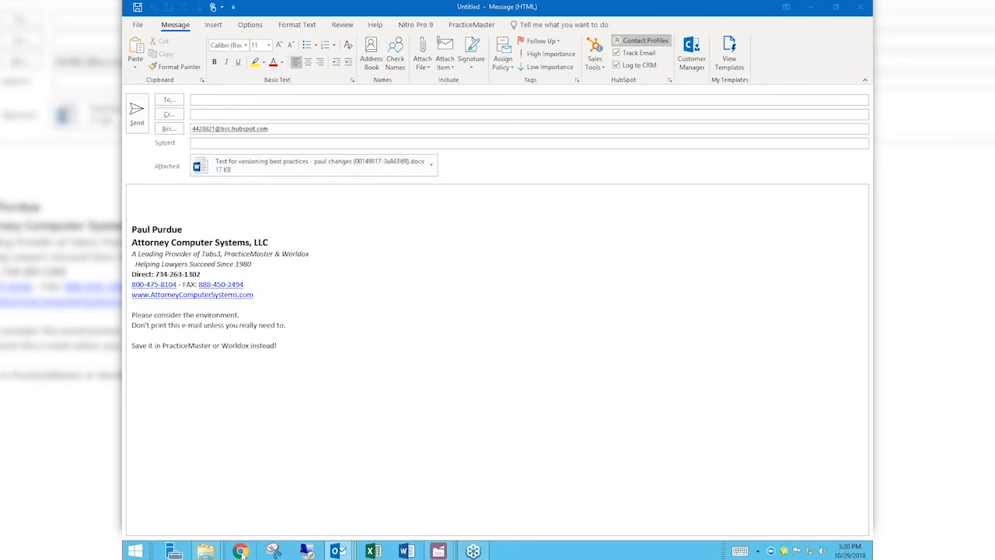
pyautogui.write('att')
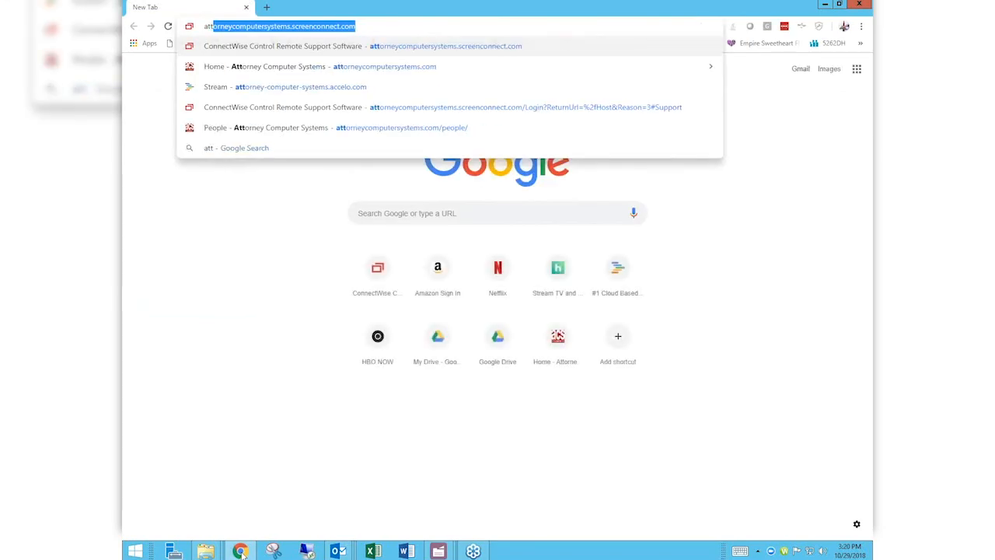
pyautogui.press('Down')
pyautogui.press('Return')
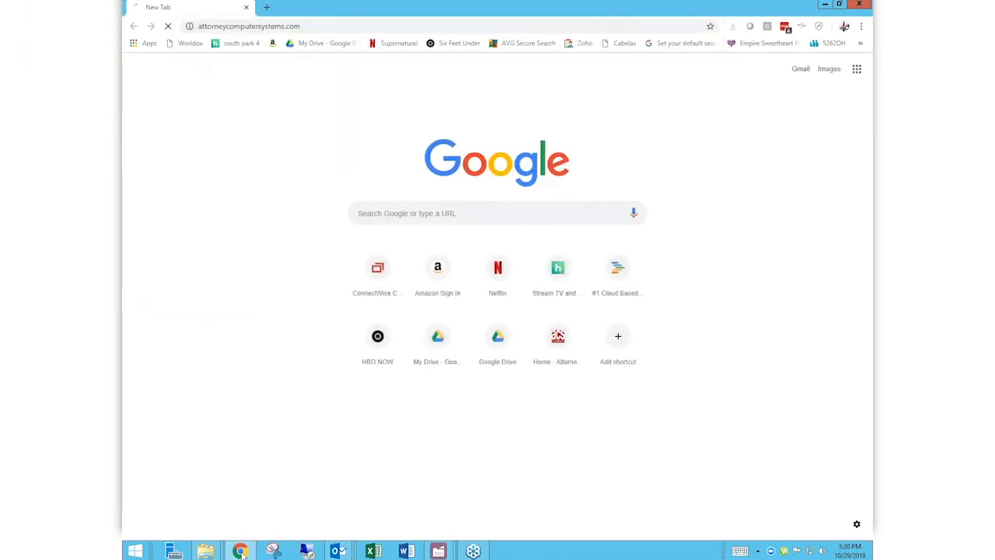
pyautogui.click(302, 26)
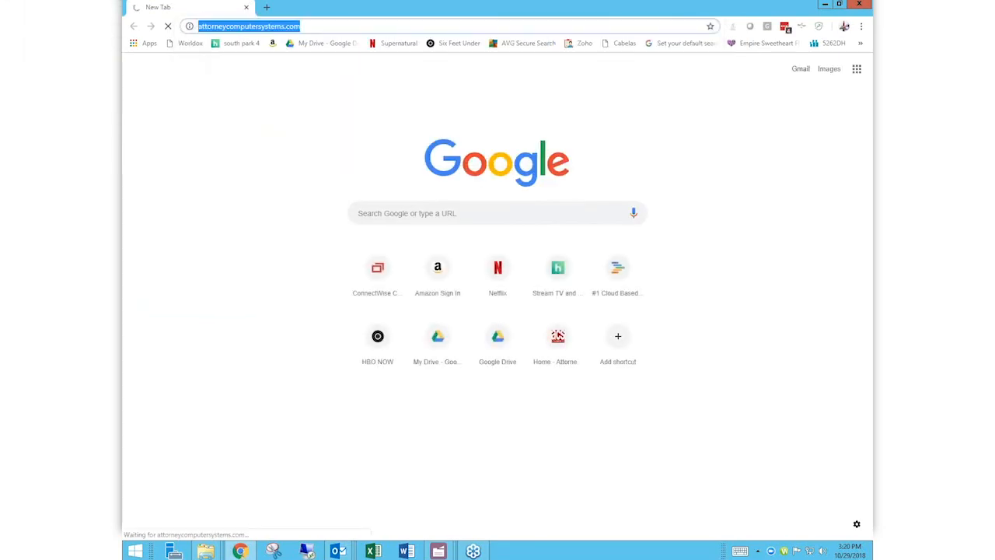
pyautogui.click(302, 26)
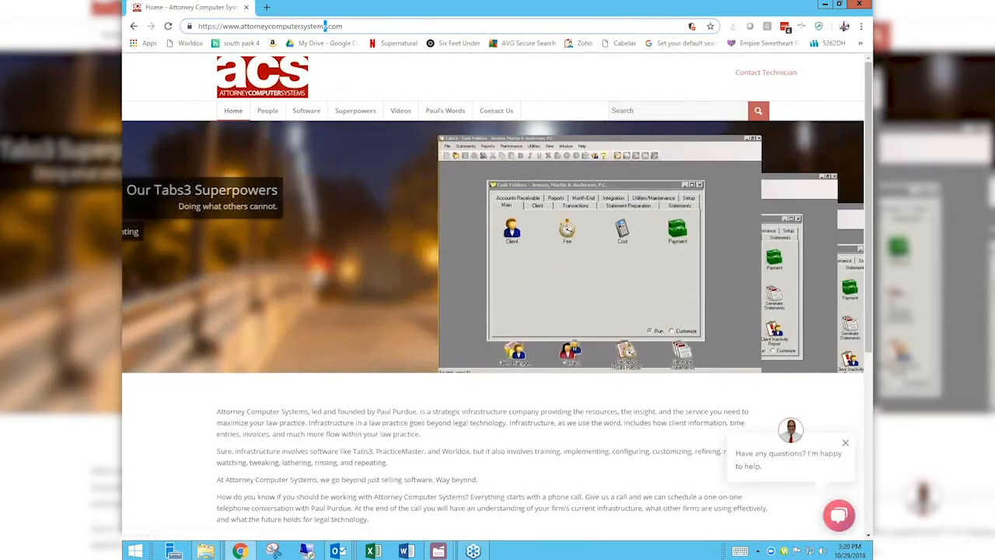
# Open the site's Videos page and show its video series categories
pyautogui.moveTo(402, 113)
pyautogui.click(402, 113)
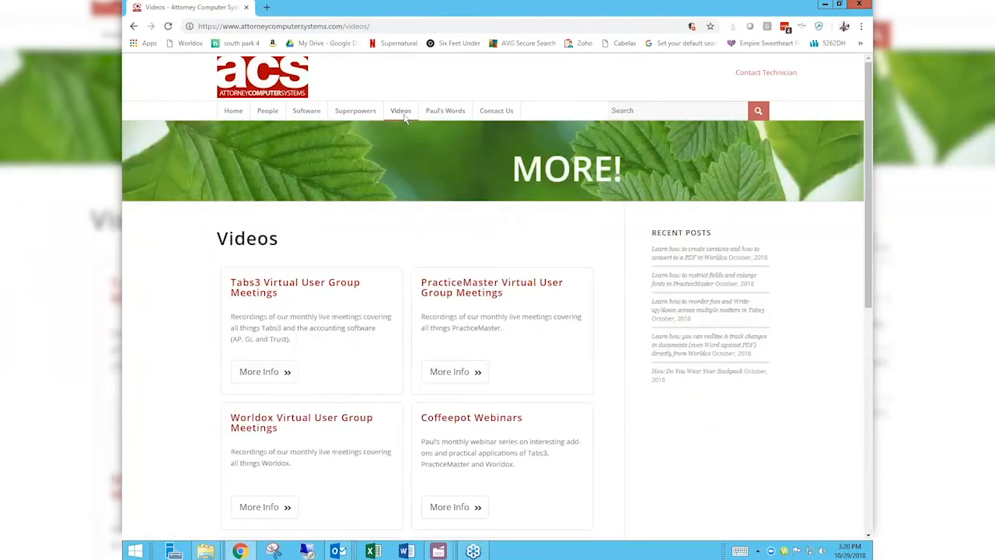
pyautogui.scroll(-2, 405, 118)
pyautogui.scroll(-1, 405, 118)
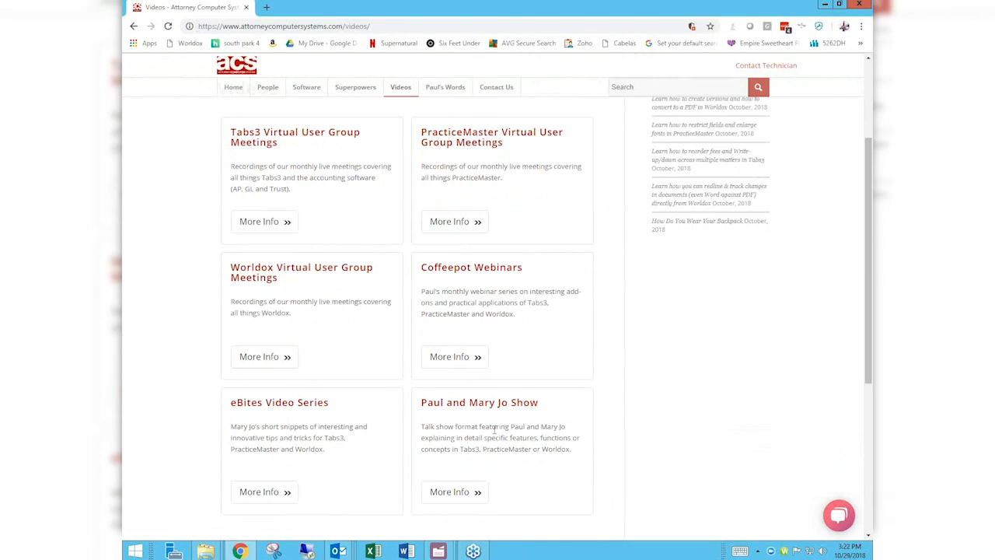
# Open the Worldox Virtual User Group Meetings page and look through its upcoming session and past recordings
pyautogui.click(265, 365)
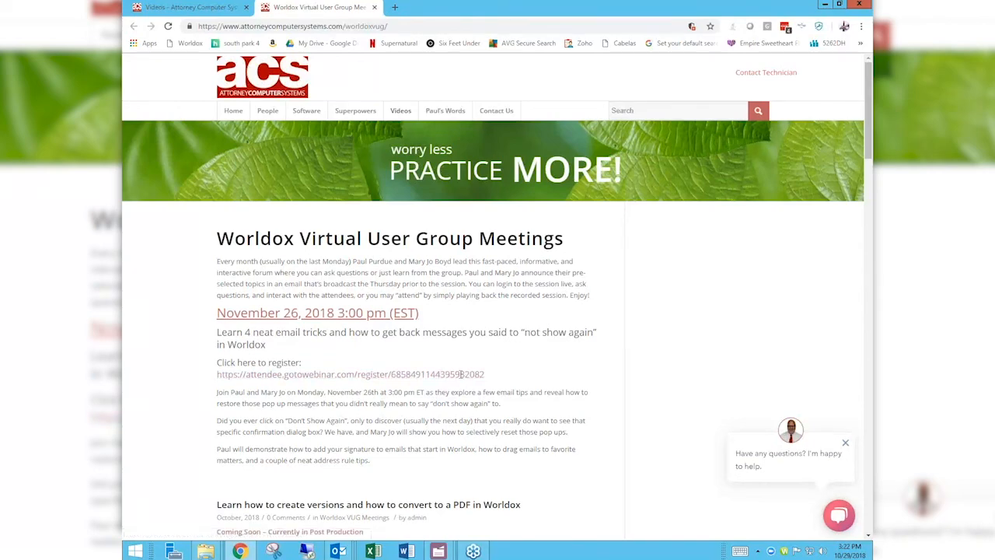
pyautogui.scroll(-3, 461, 378)
pyautogui.scroll(-4, 461, 378)
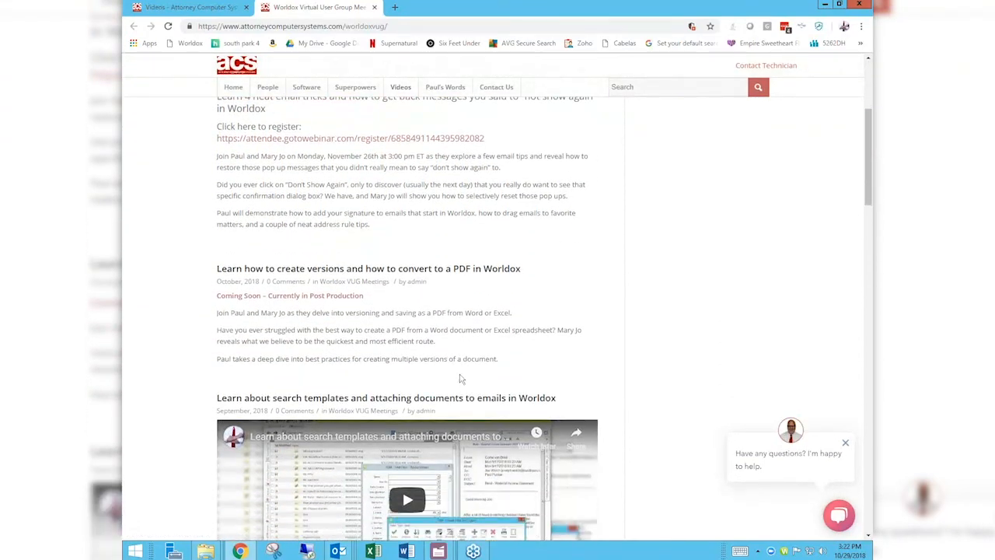
pyautogui.scroll(-2, 461, 378)
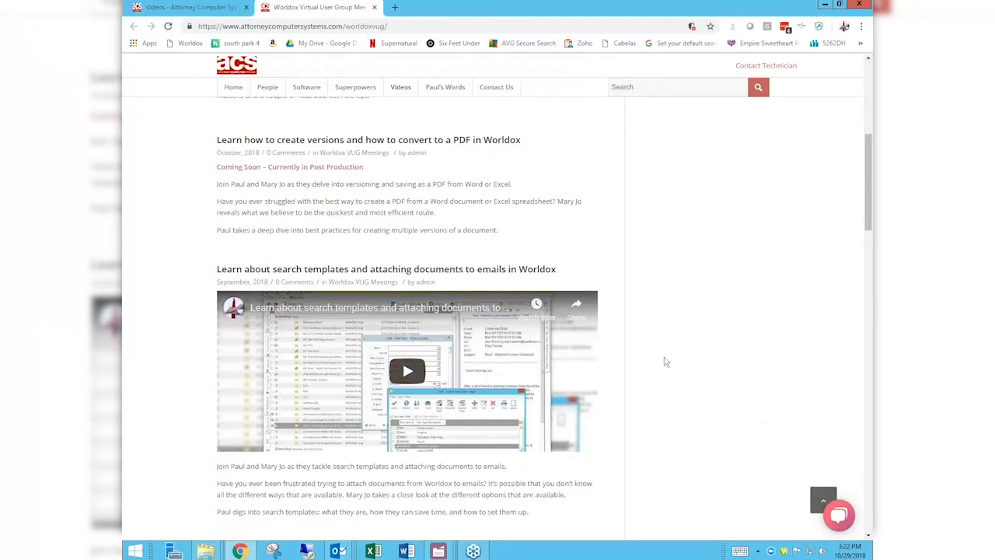
pyautogui.scroll(-3, 664, 362)
pyautogui.scroll(-4, 665, 362)
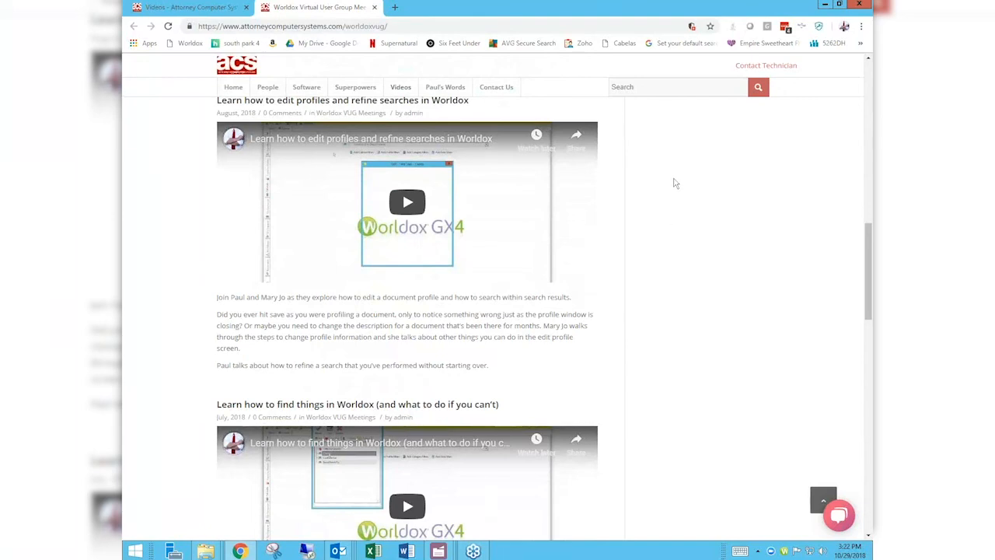
# Search the website for "email" and open the full list of results
pyautogui.click(660, 91)
pyautogui.write('email')
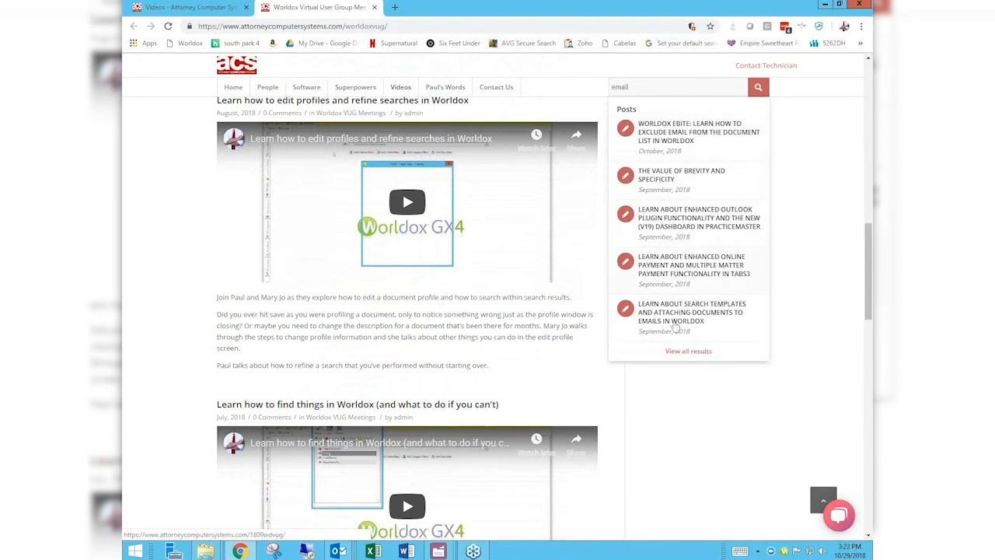
pyautogui.click(680, 361)
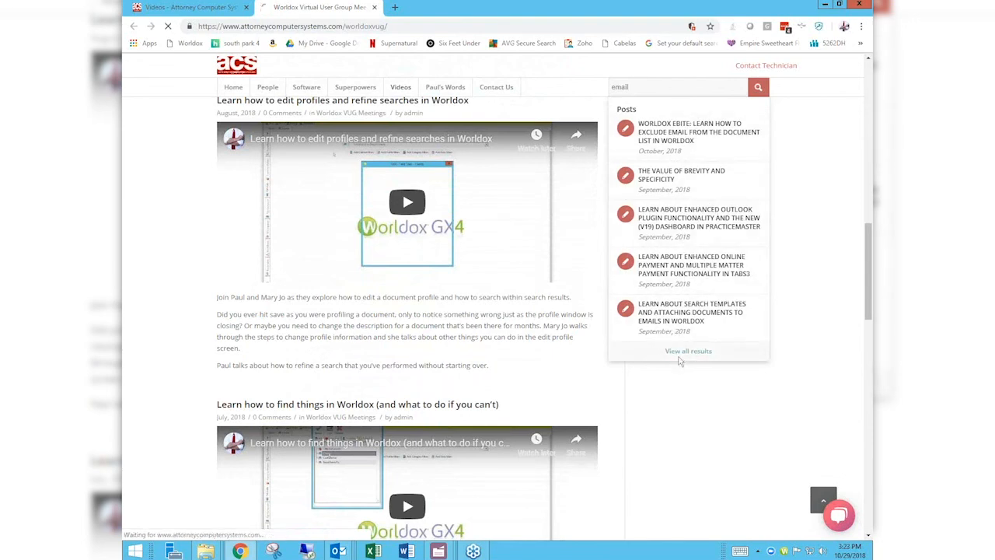